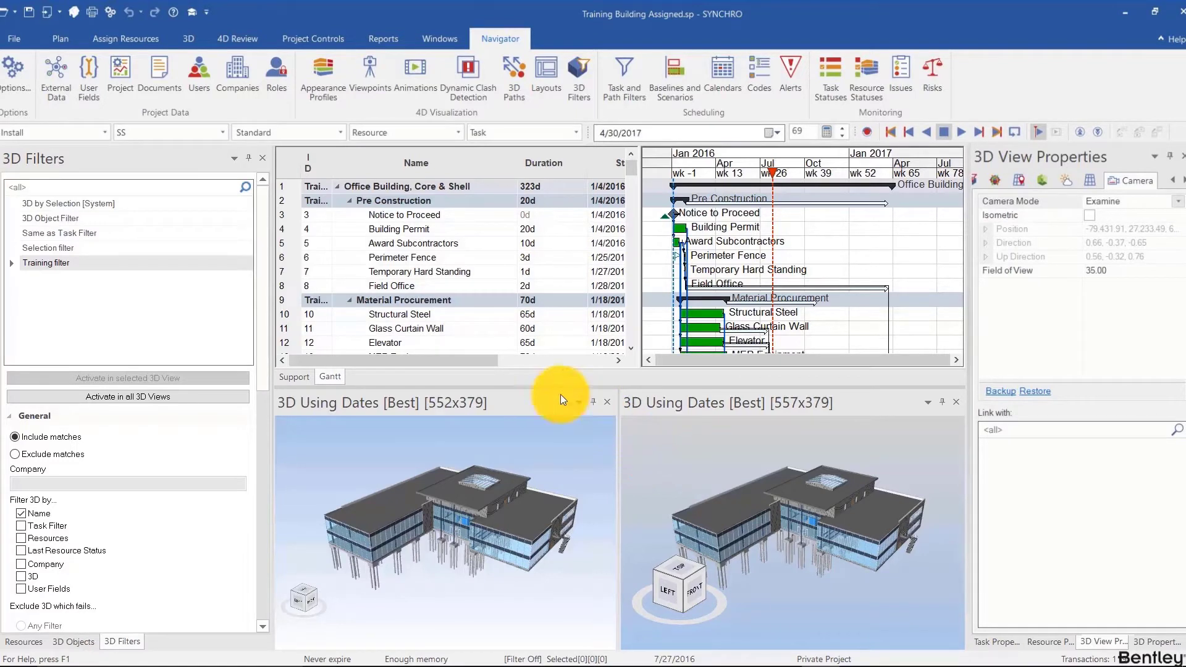
Lower the 3D views to enlarge the task grid and switch the left panel to Resources
drag(509, 386, 508, 415)
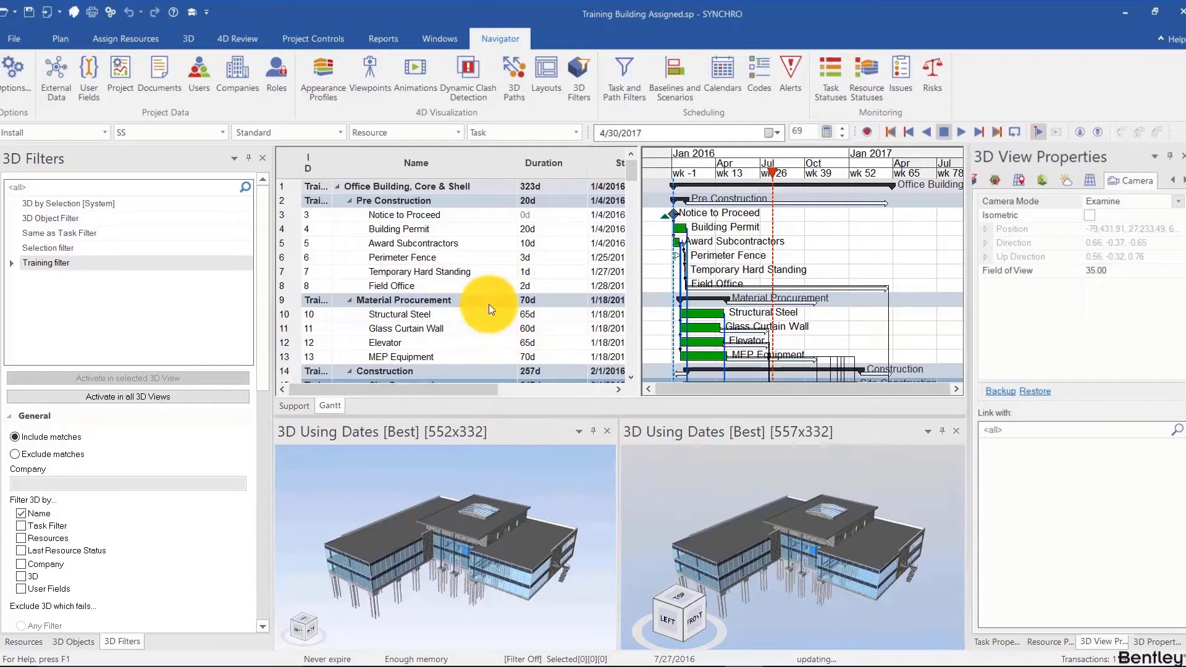
click(73, 641)
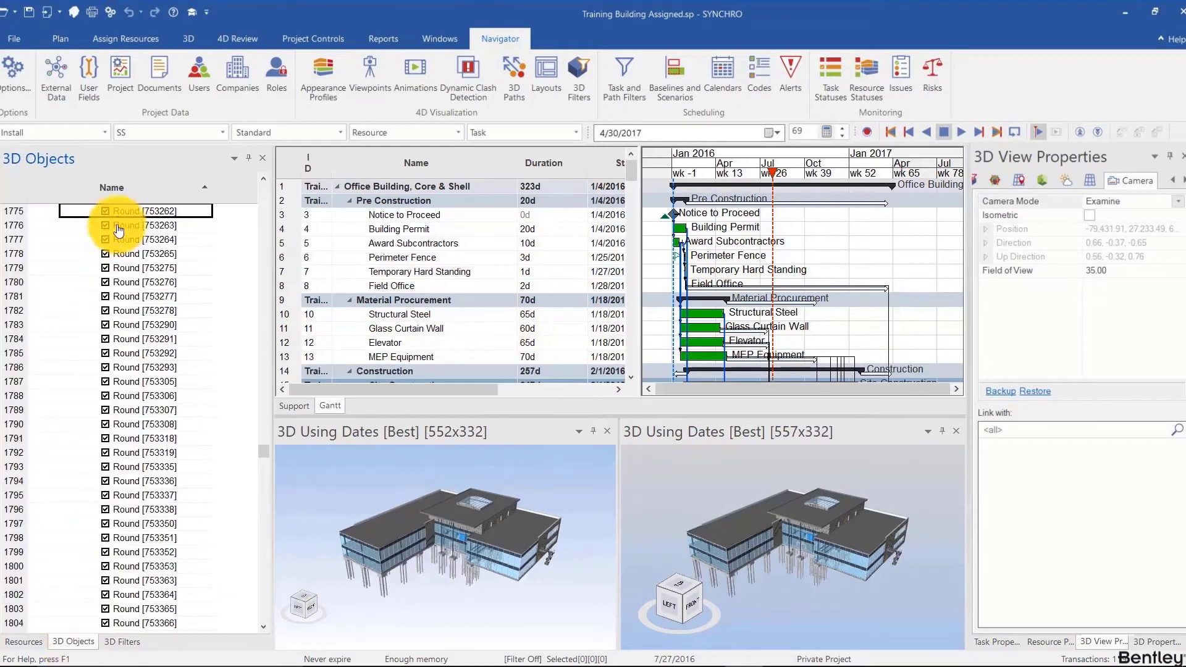
click(25, 641)
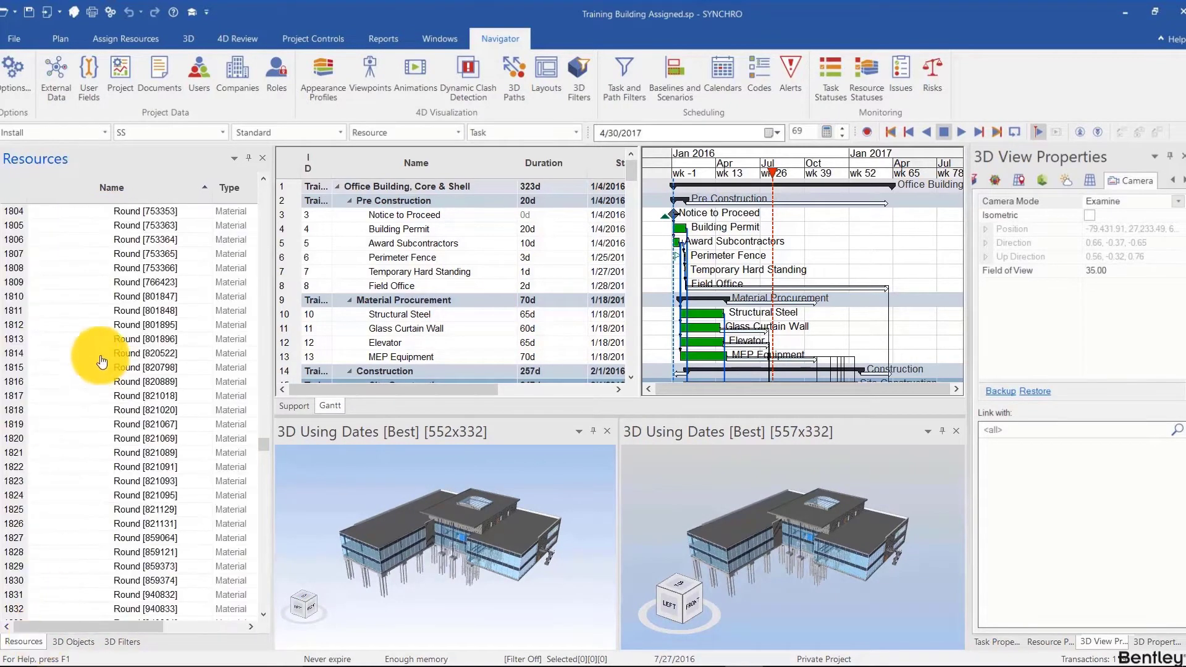
drag(405, 389, 384, 231)
right_click(409, 166)
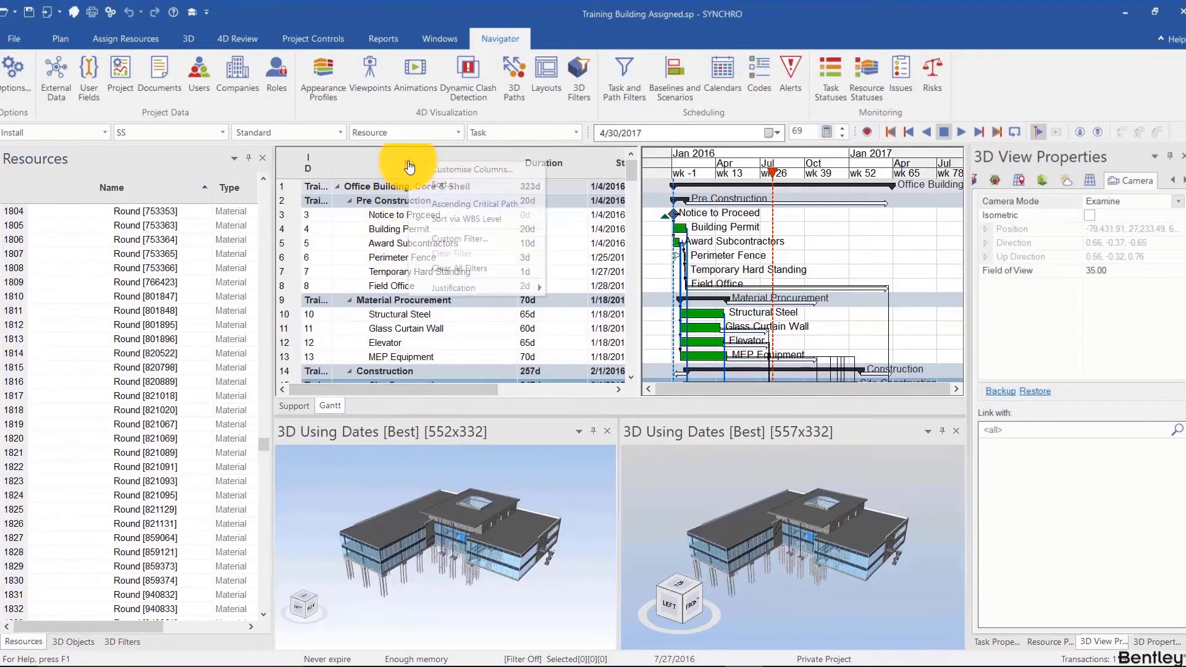
click(420, 168)
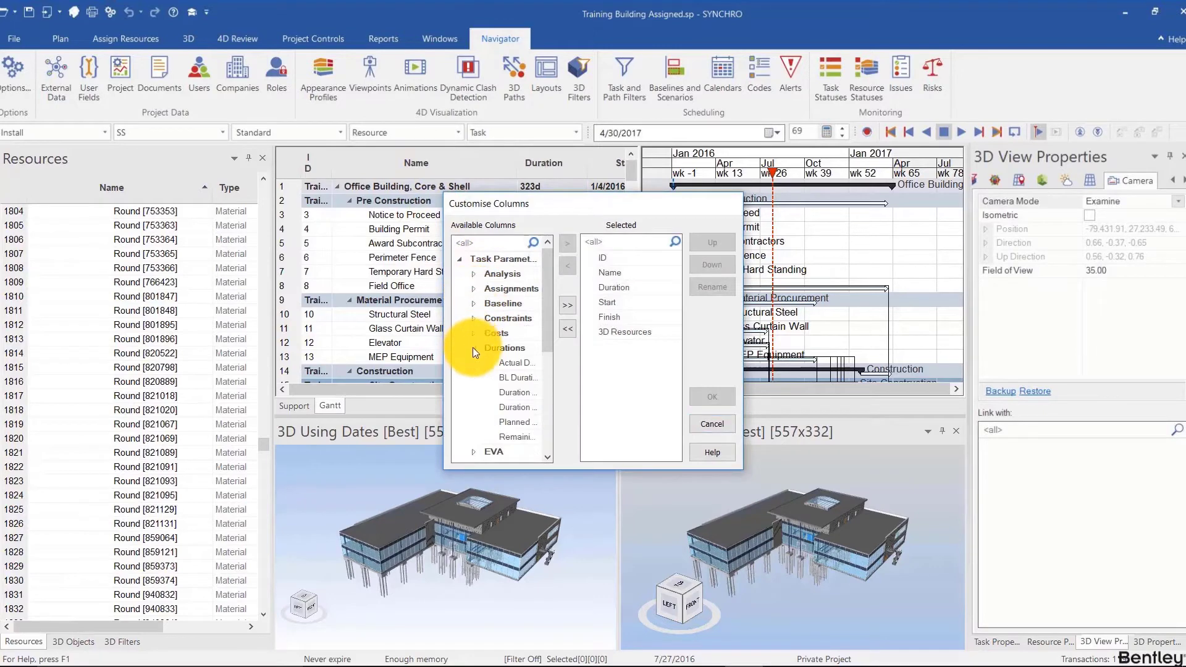
scroll(473, 347, down, 3)
click(474, 349)
scroll(475, 350, down, 1)
scroll(479, 364, up, 3)
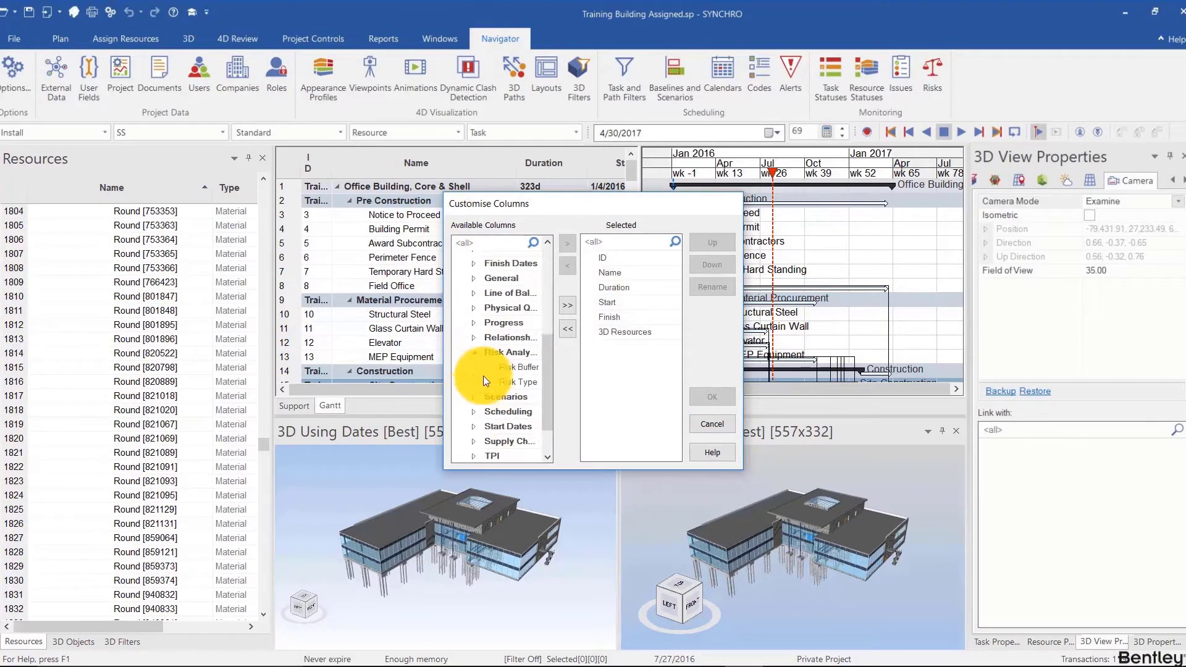
double_click(489, 251)
scroll(484, 313, up, 1)
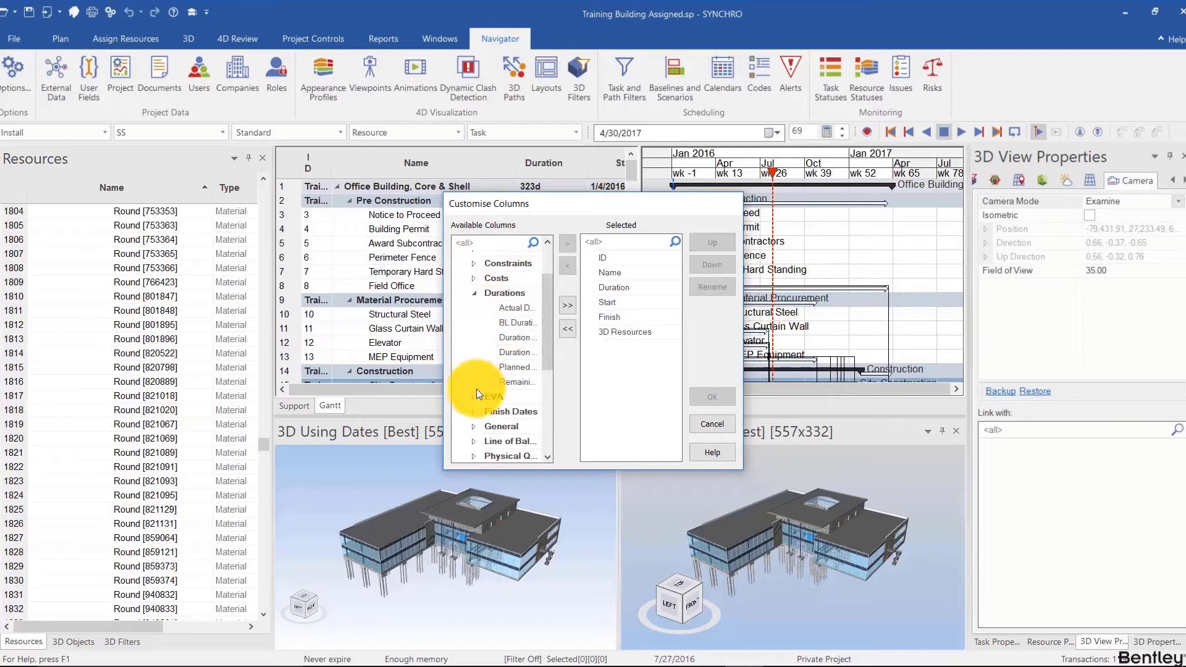
scroll(480, 396, down, 4)
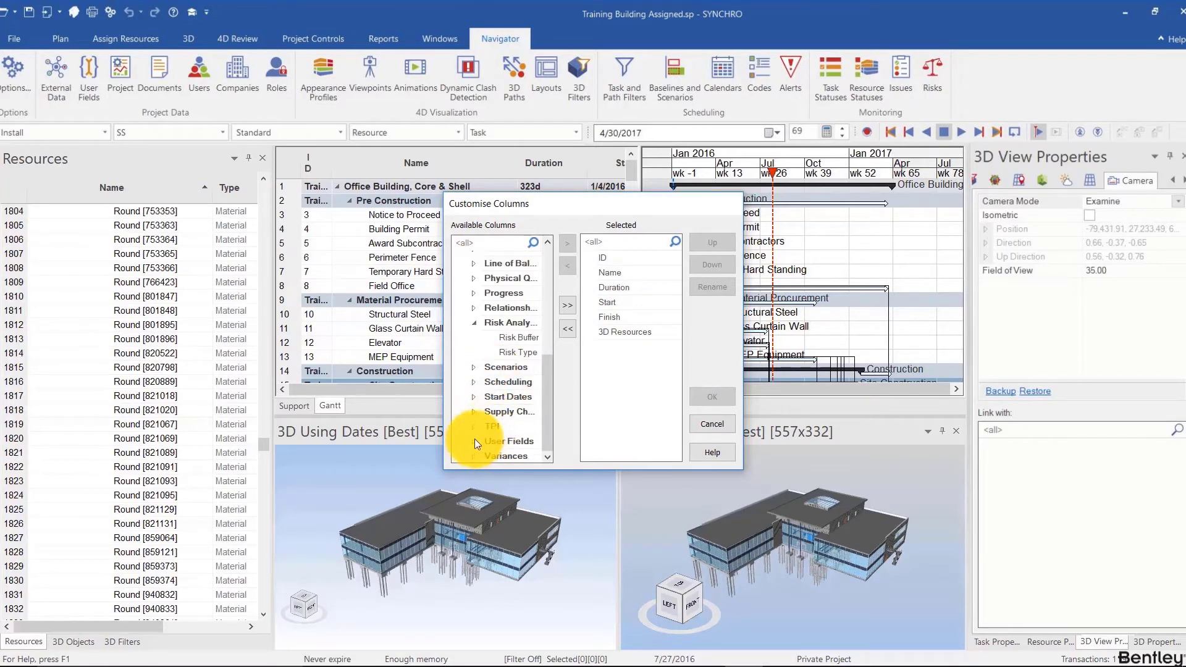
Show the 3D Objects list and, after trying Duration sorts, sort tasks by Name ascending
click(713, 424)
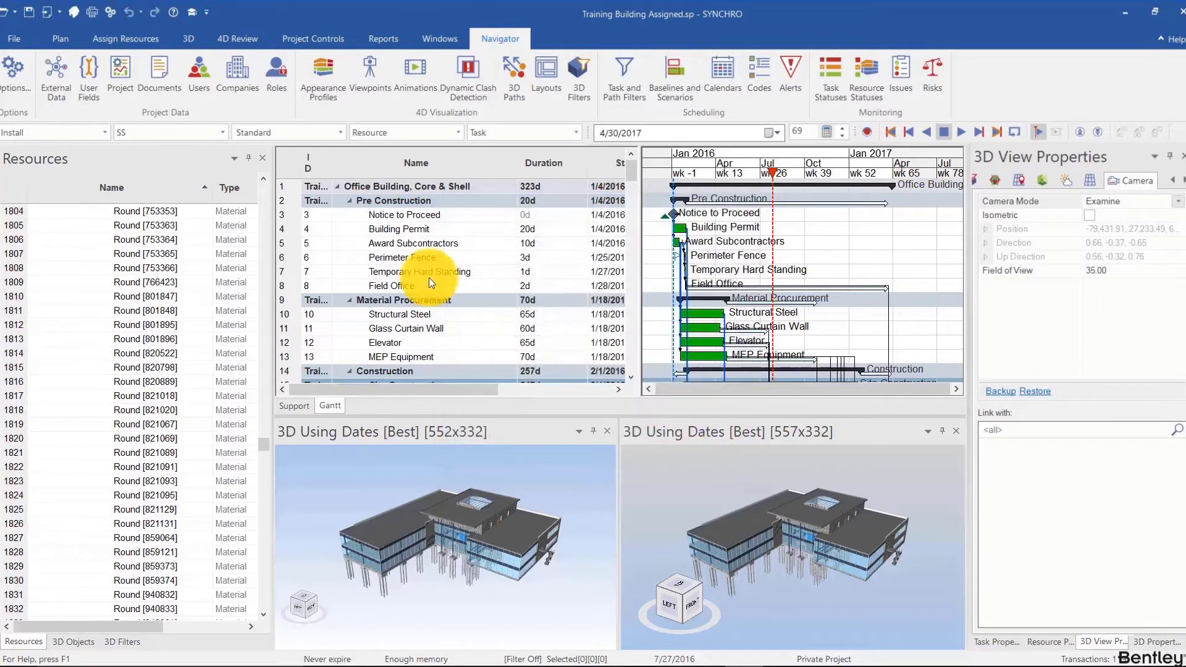
click(57, 642)
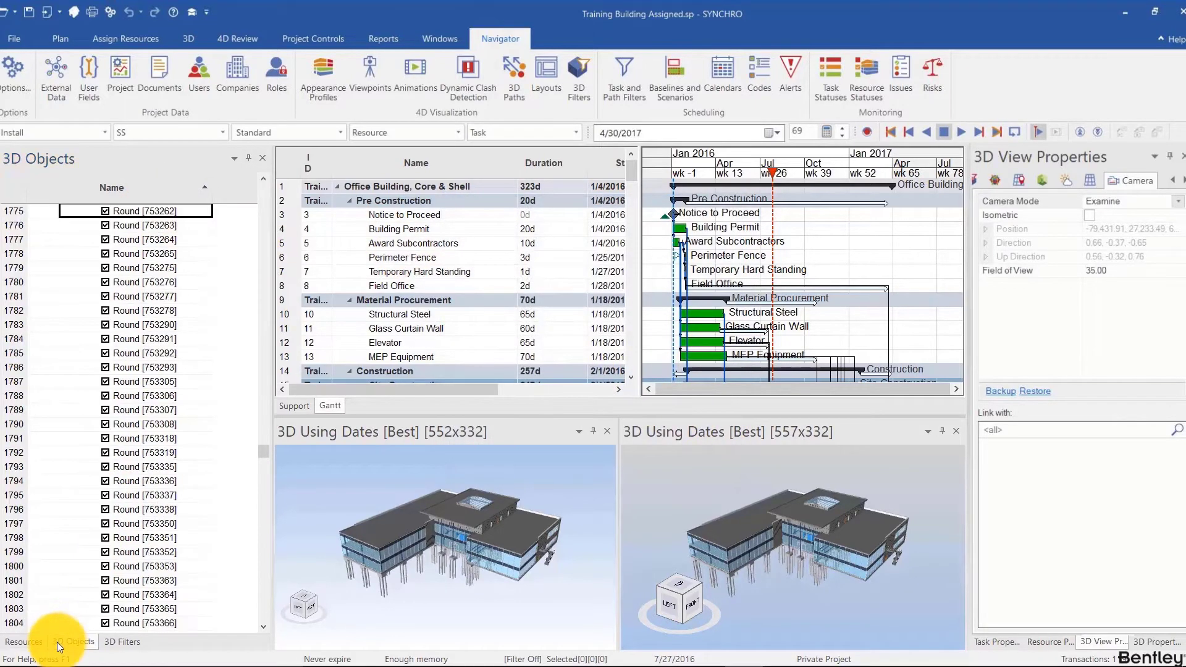
click(424, 166)
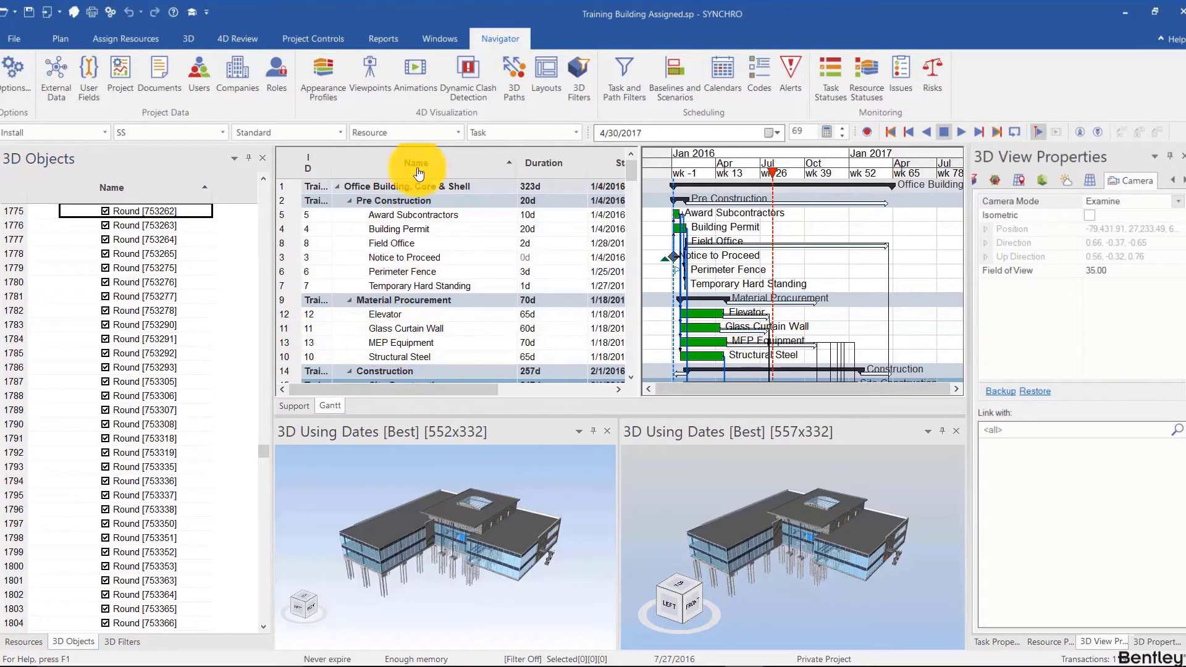
click(422, 166)
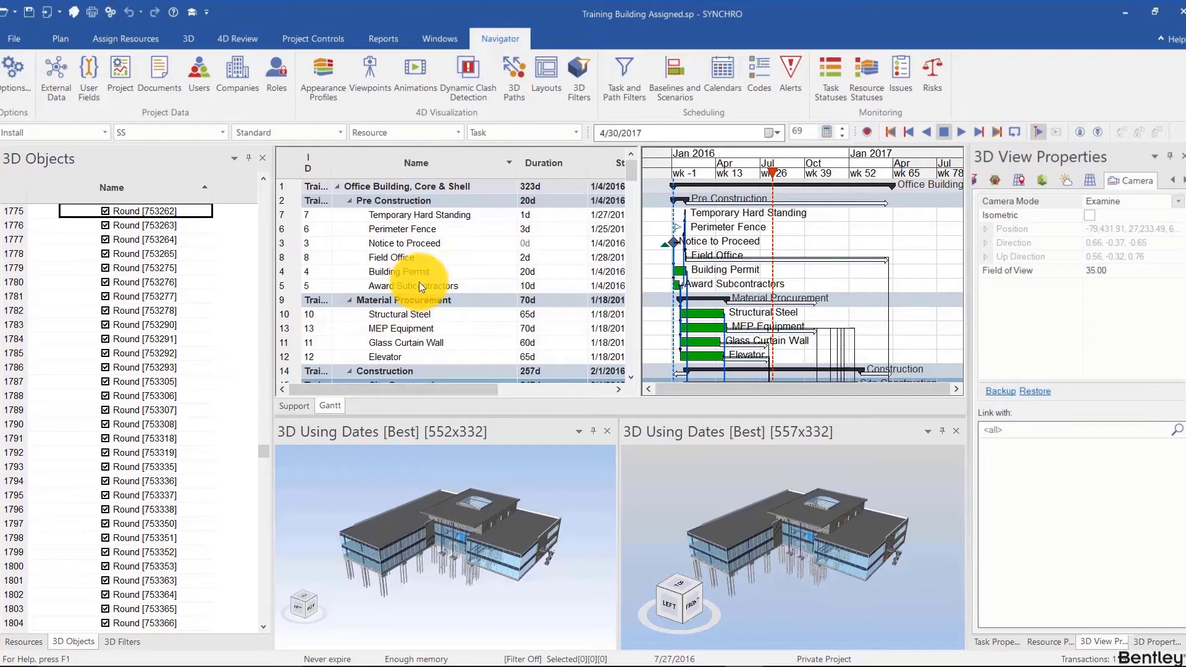
click(424, 163)
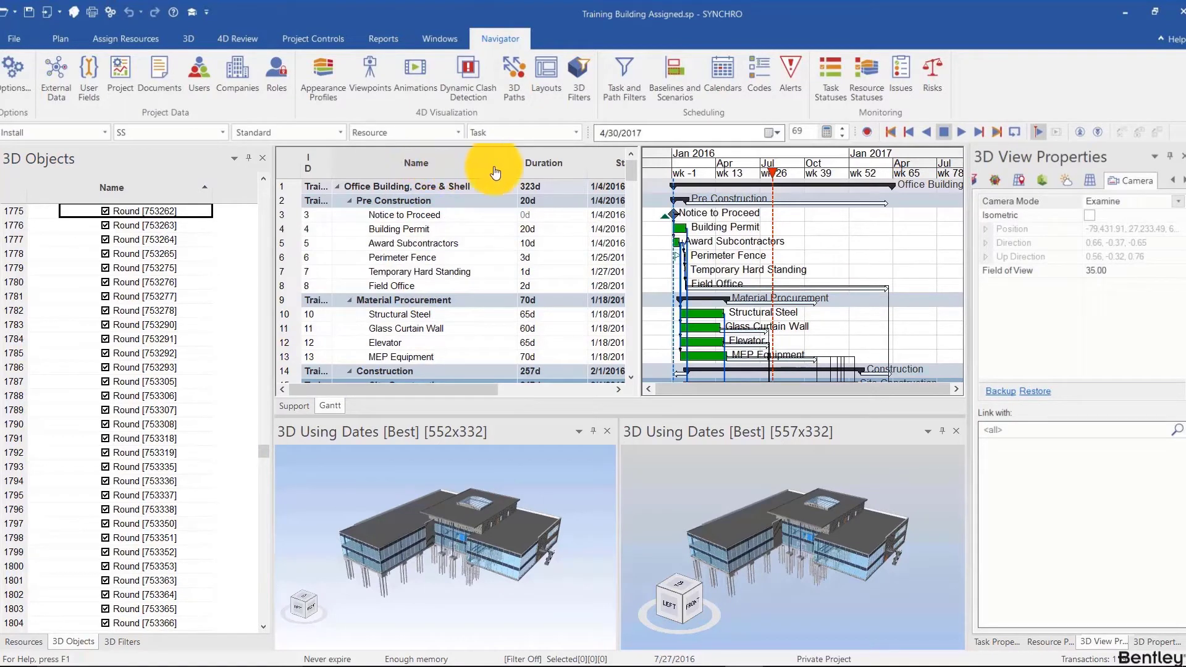
click(551, 166)
click(575, 164)
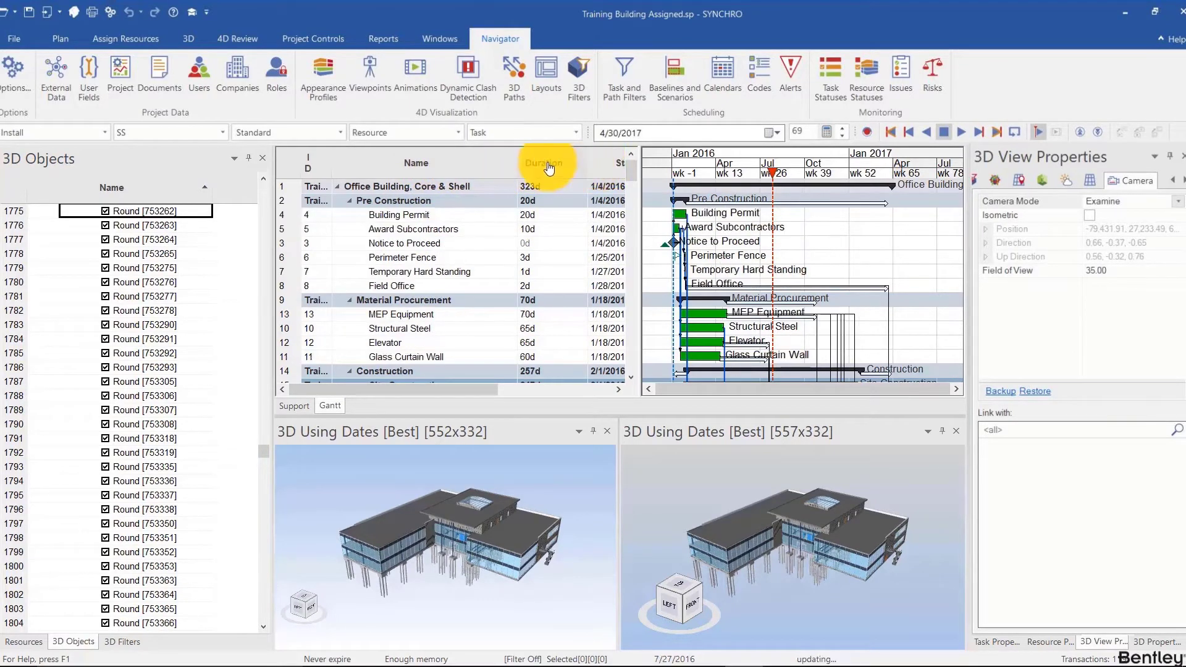
click(531, 163)
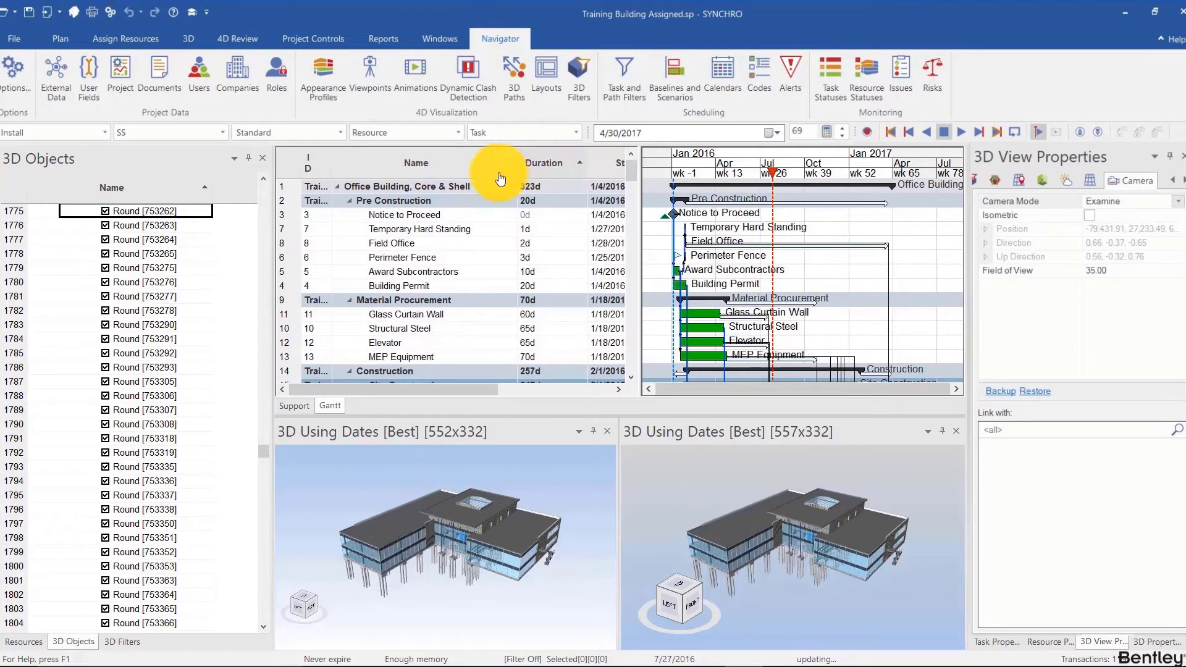
click(442, 169)
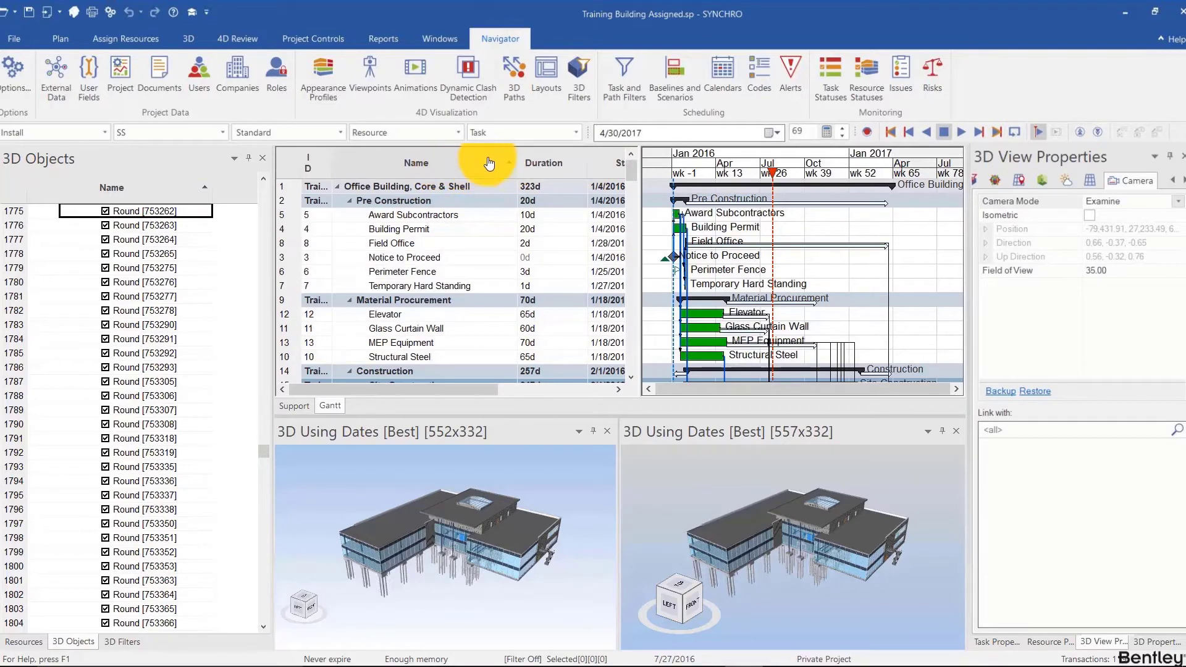
Add a second sort level on Start, descending, and apply the two-level sort
right_click(469, 166)
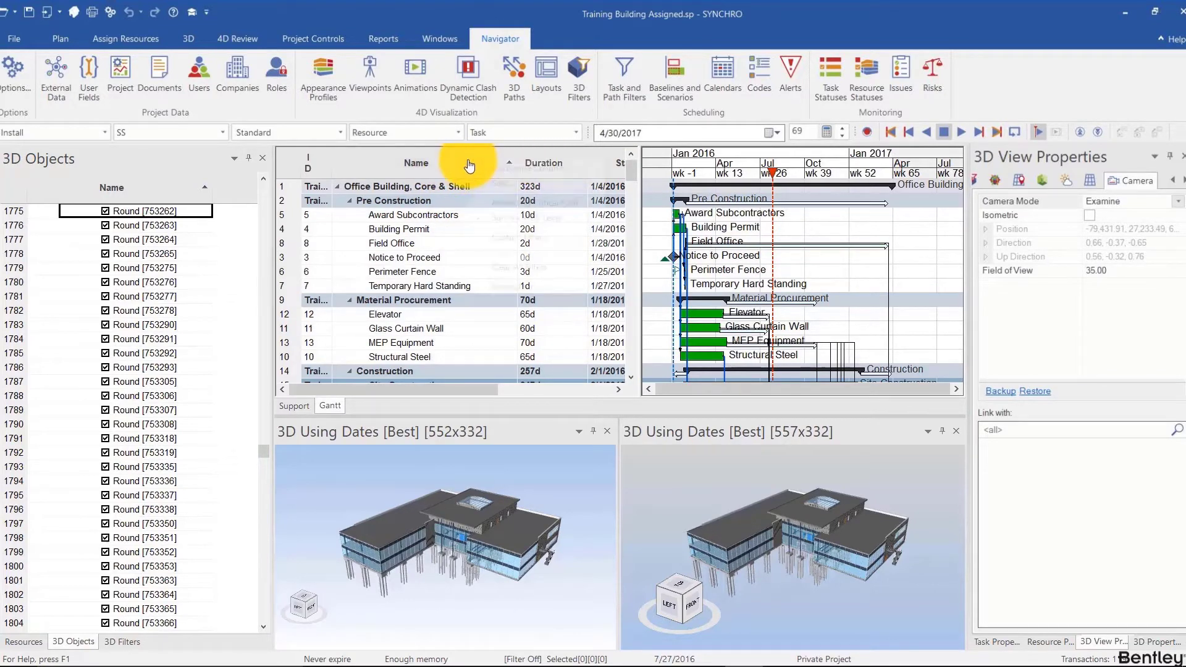
click(487, 182)
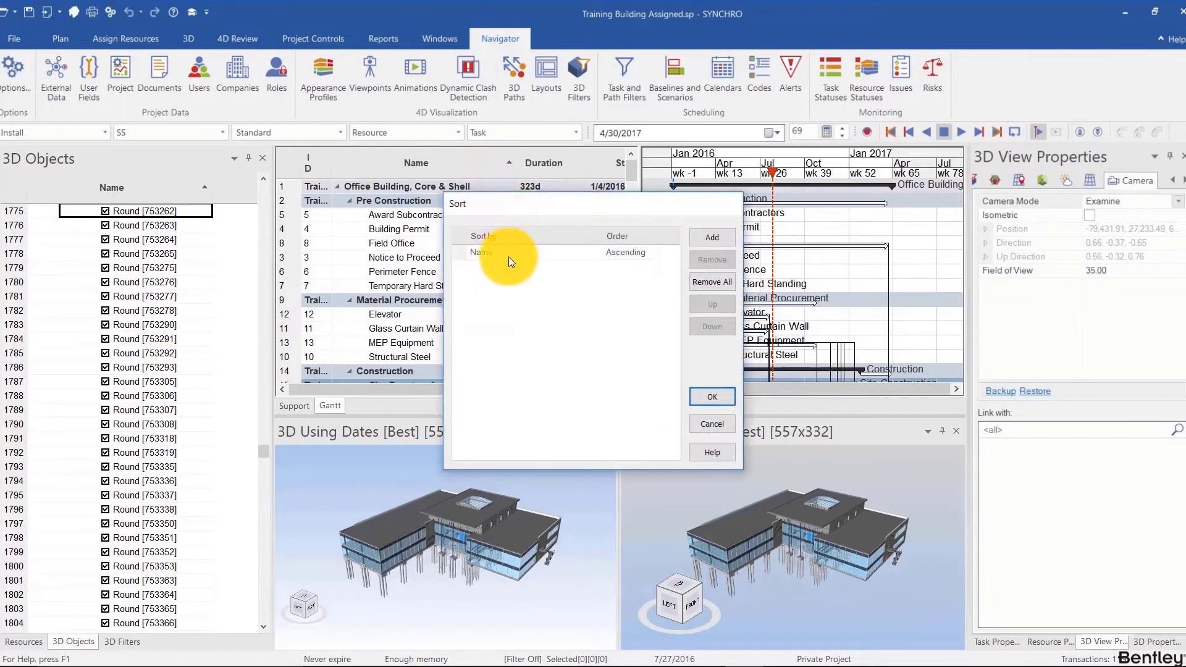
click(710, 238)
click(574, 268)
click(596, 267)
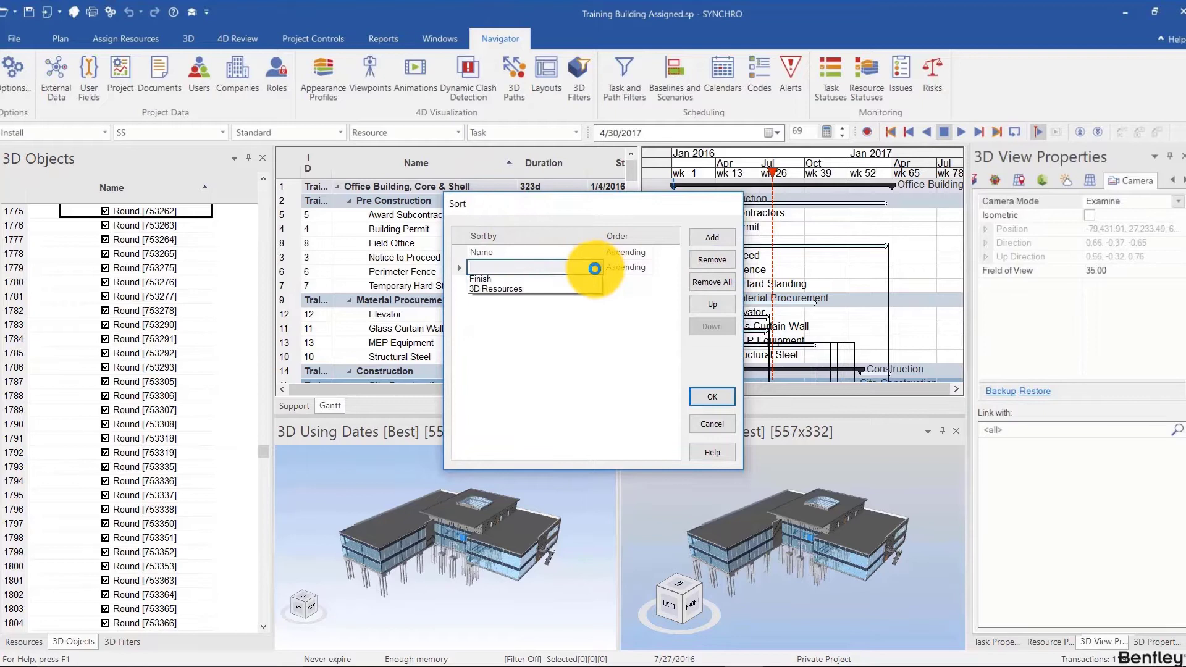
click(567, 295)
click(643, 266)
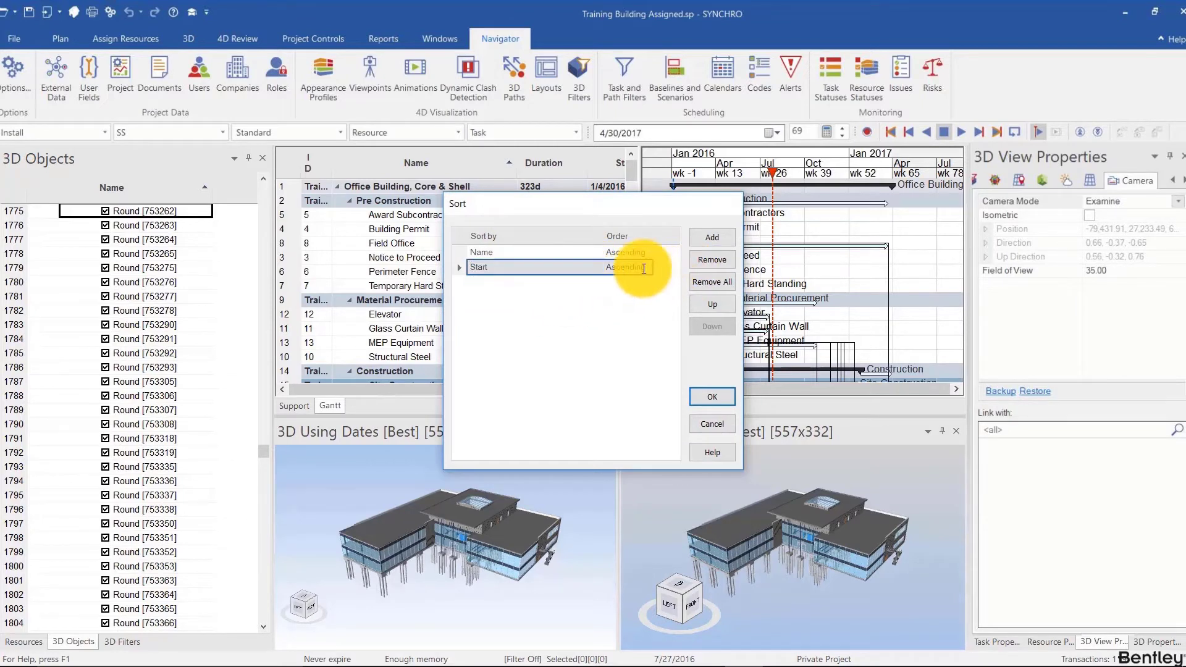
click(643, 267)
click(628, 288)
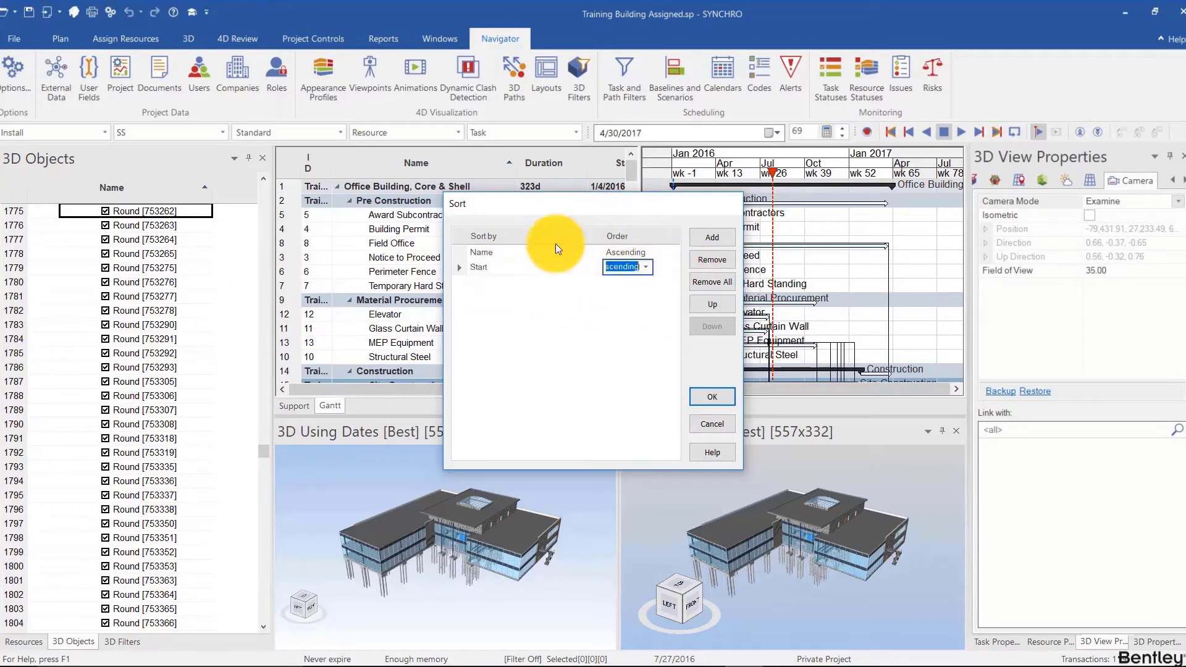
click(712, 397)
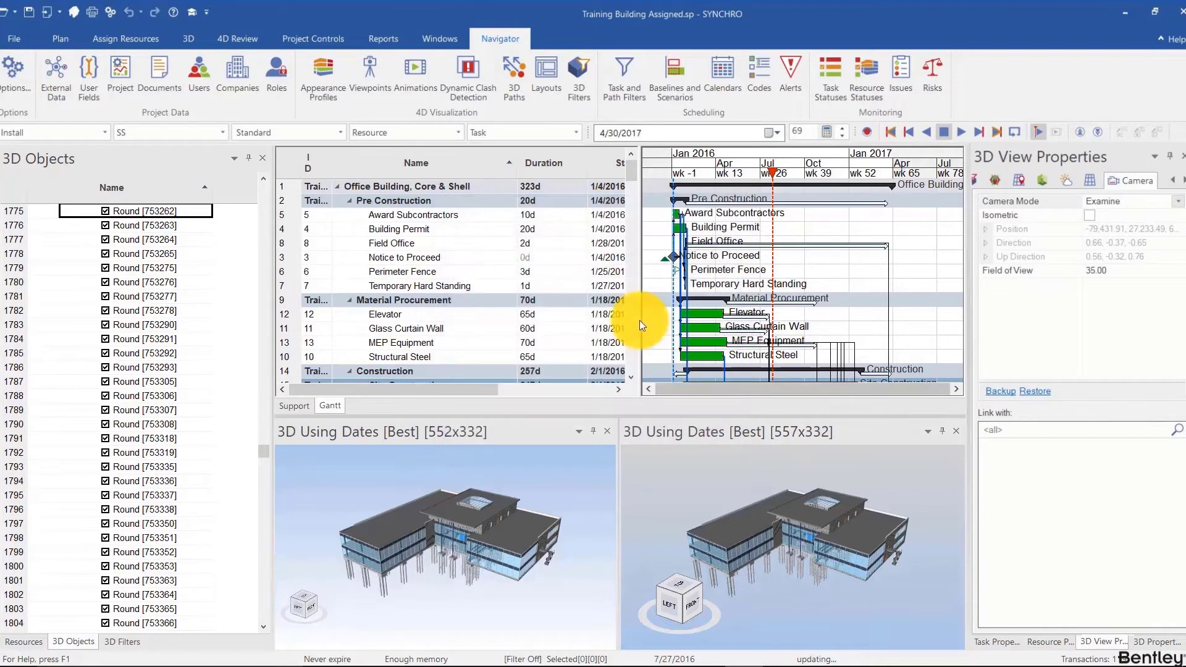
Cycle the Duration and Name header sorts until the original ID order returns
drag(464, 388, 528, 384)
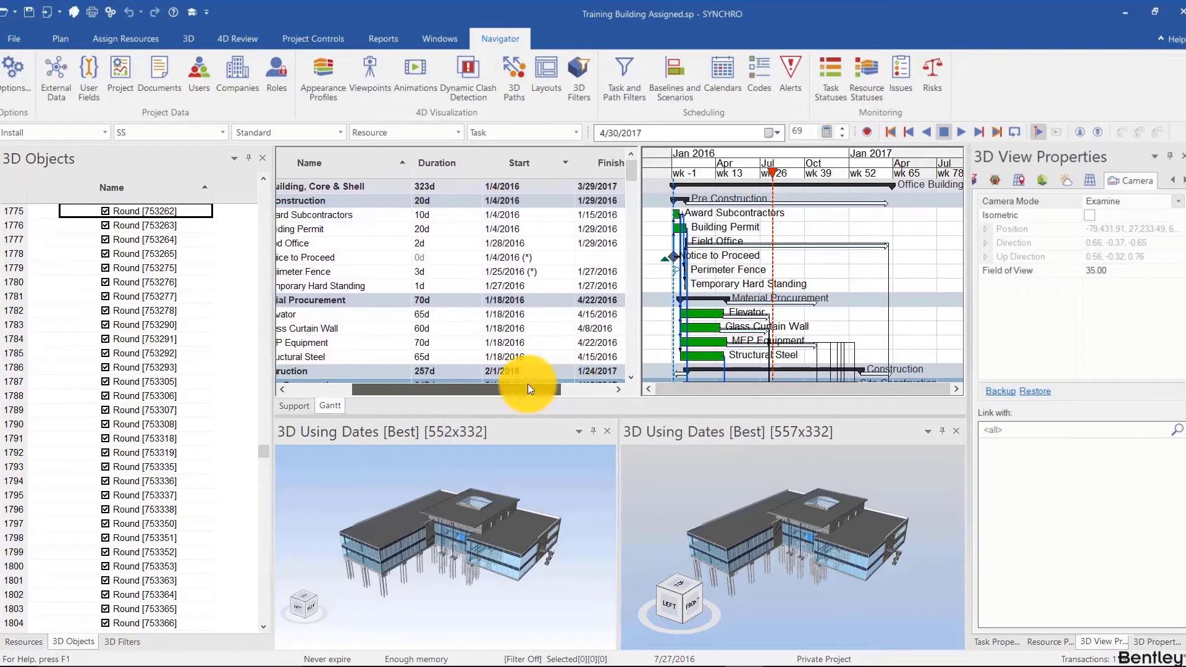
click(450, 162)
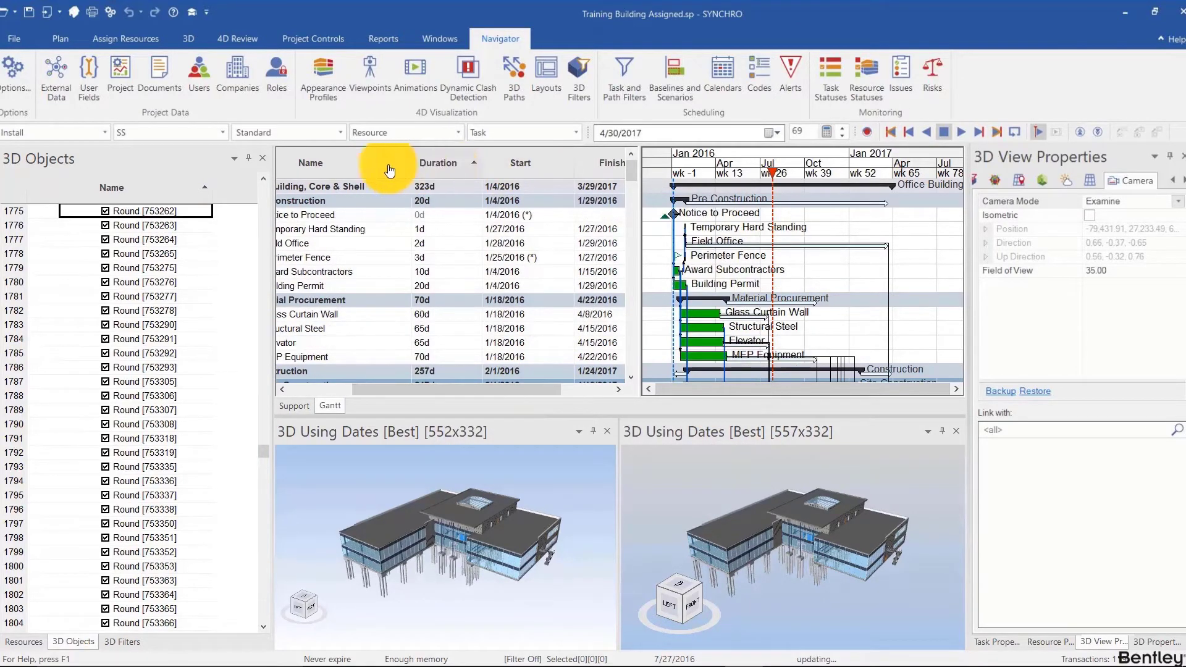
click(374, 166)
click(375, 167)
click(374, 167)
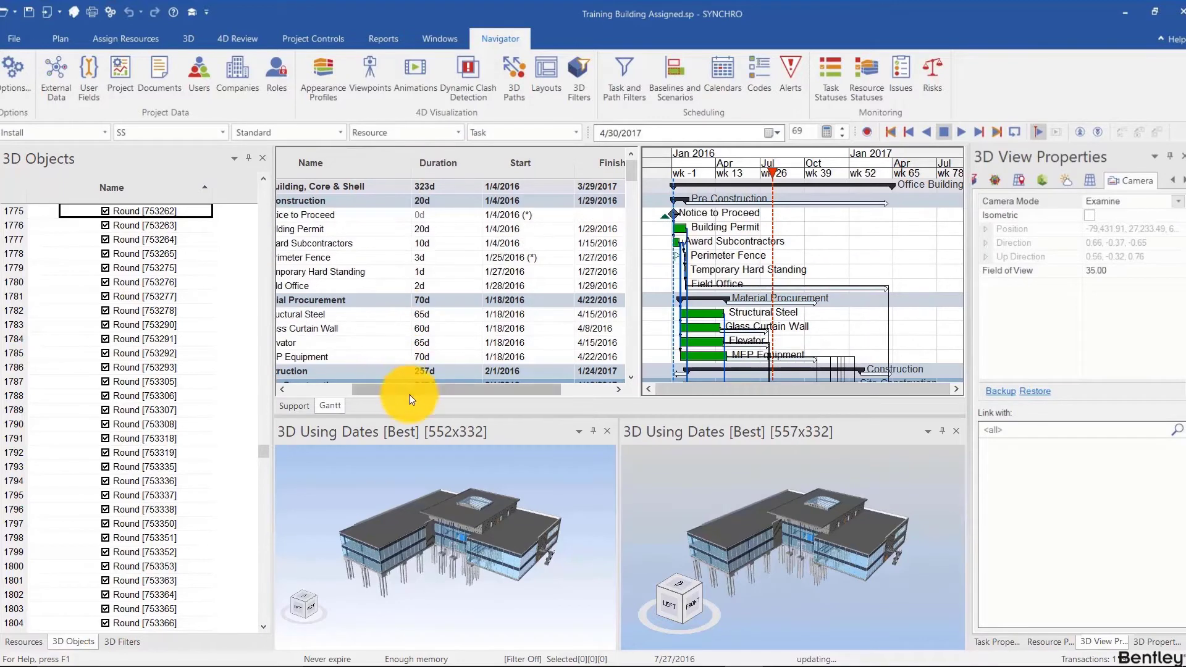
drag(410, 394, 381, 394)
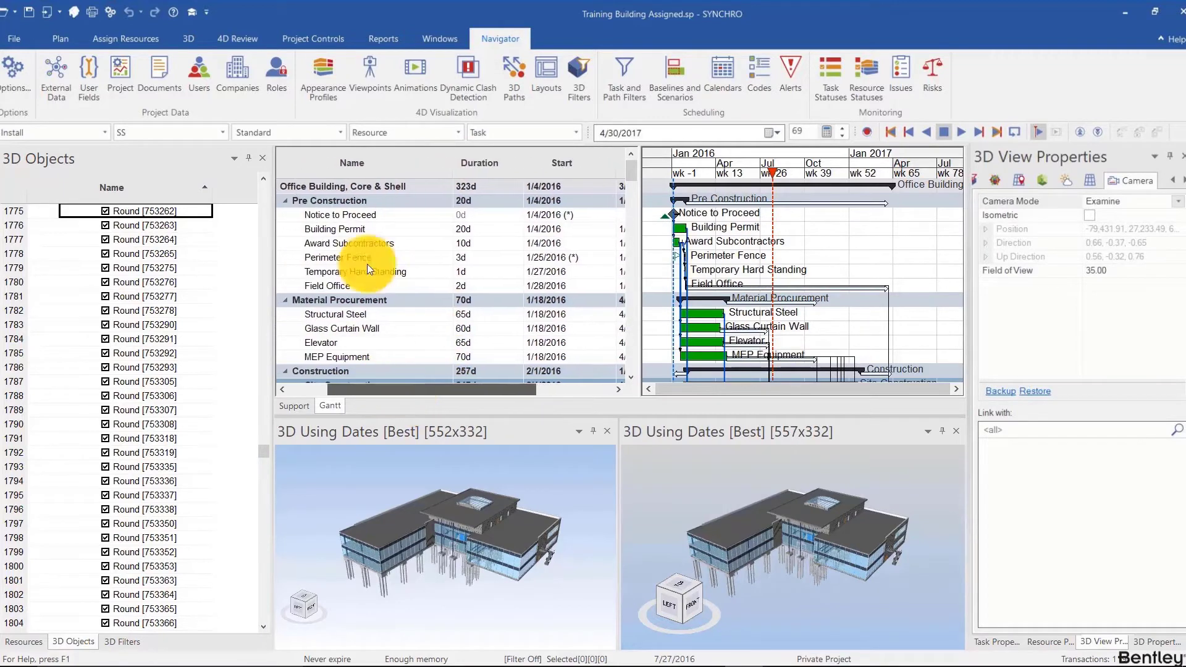
Apply a custom Name filter with operation 'matches' and value *Steel*
right_click(394, 167)
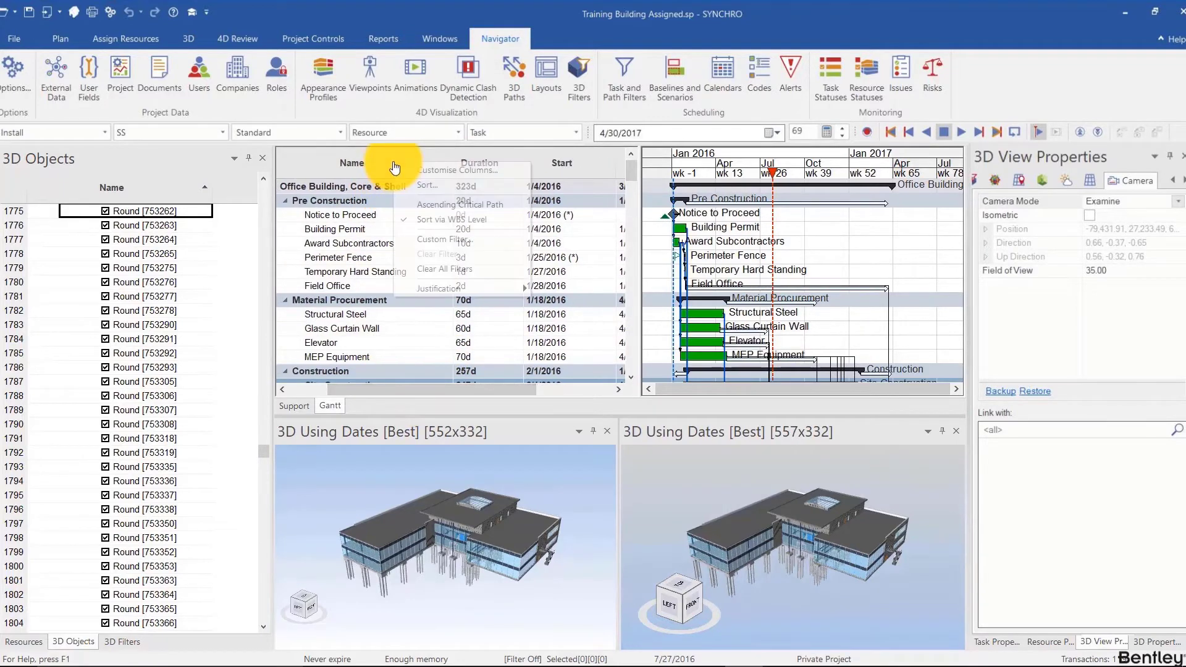
click(418, 238)
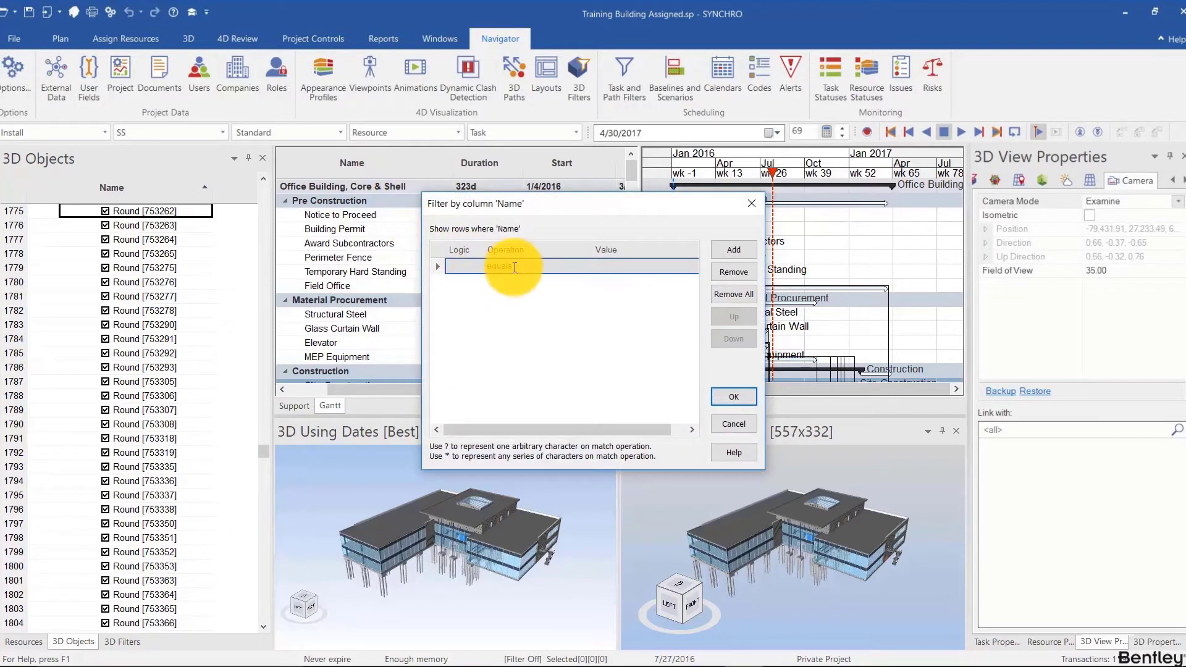
click(543, 265)
click(583, 266)
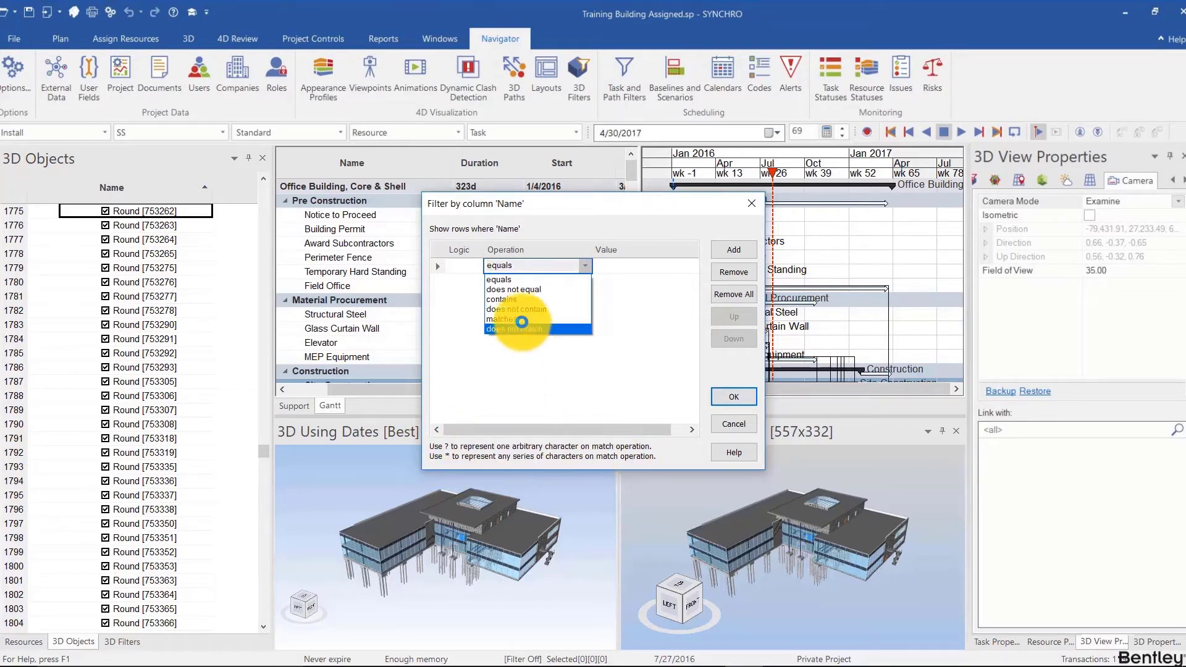
click(522, 318)
click(598, 266)
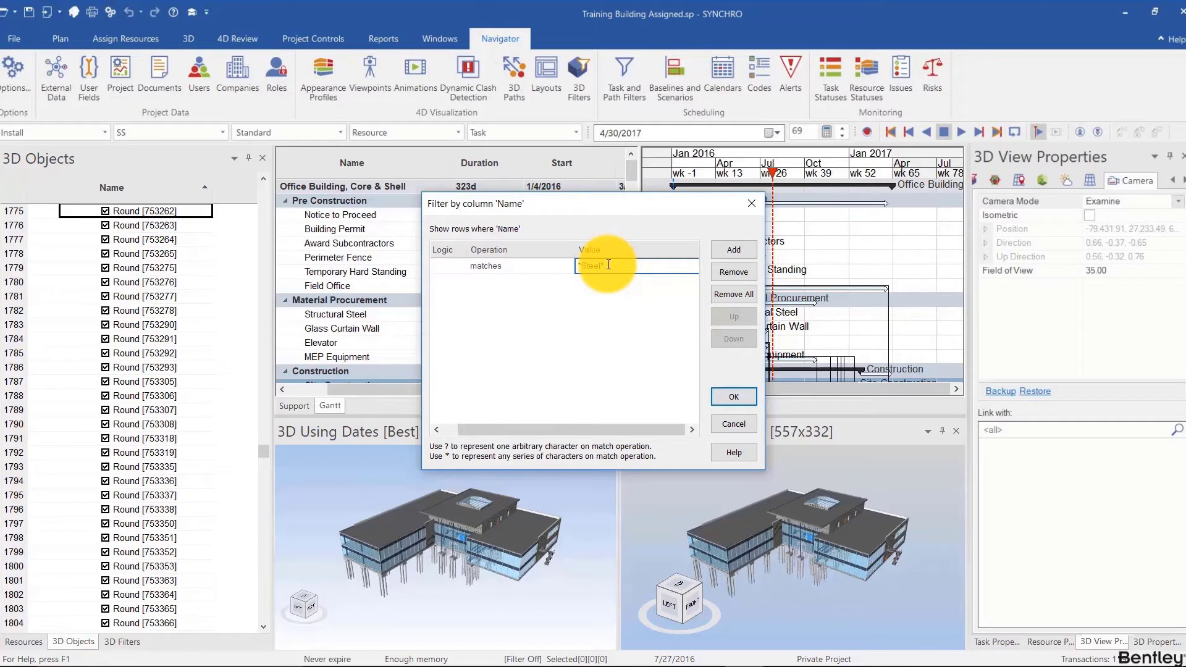
text(*Steel*)
click(730, 394)
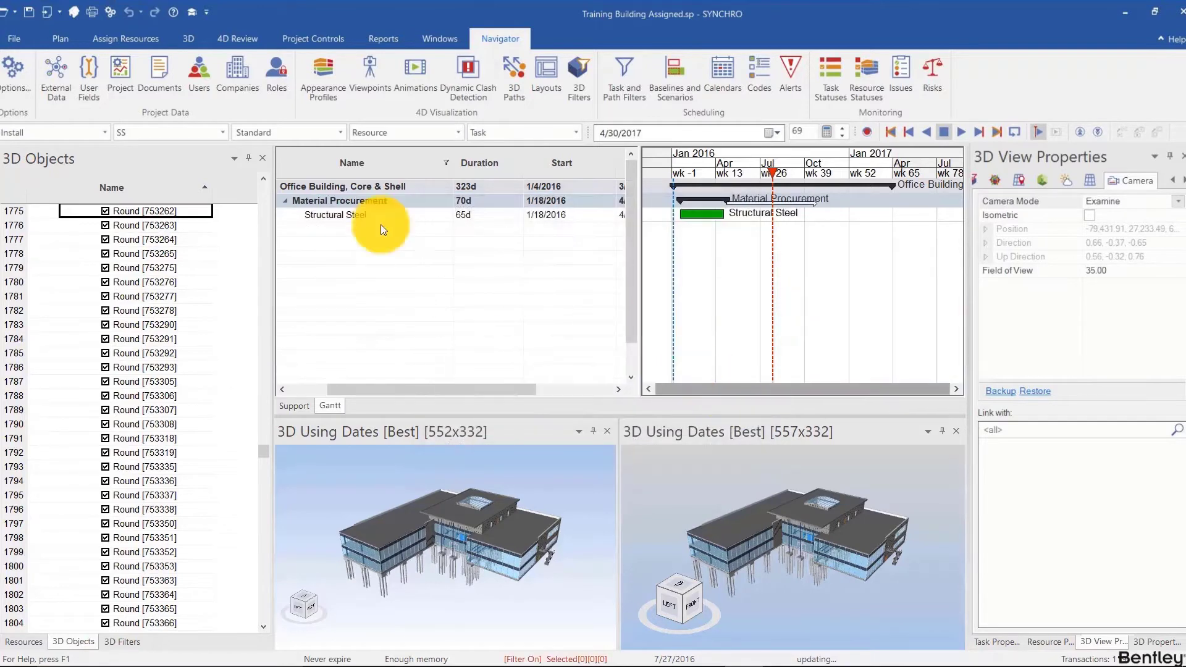
Change the Name filter value from *Steel* to *Fram* and apply it
right_click(369, 164)
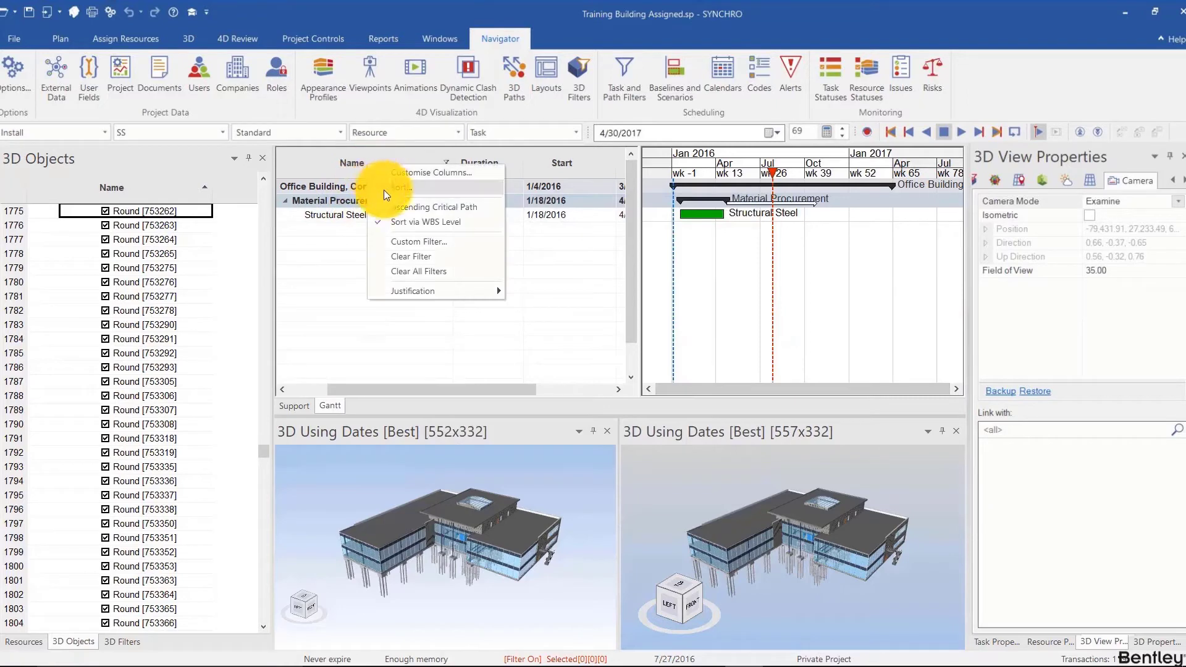
click(411, 242)
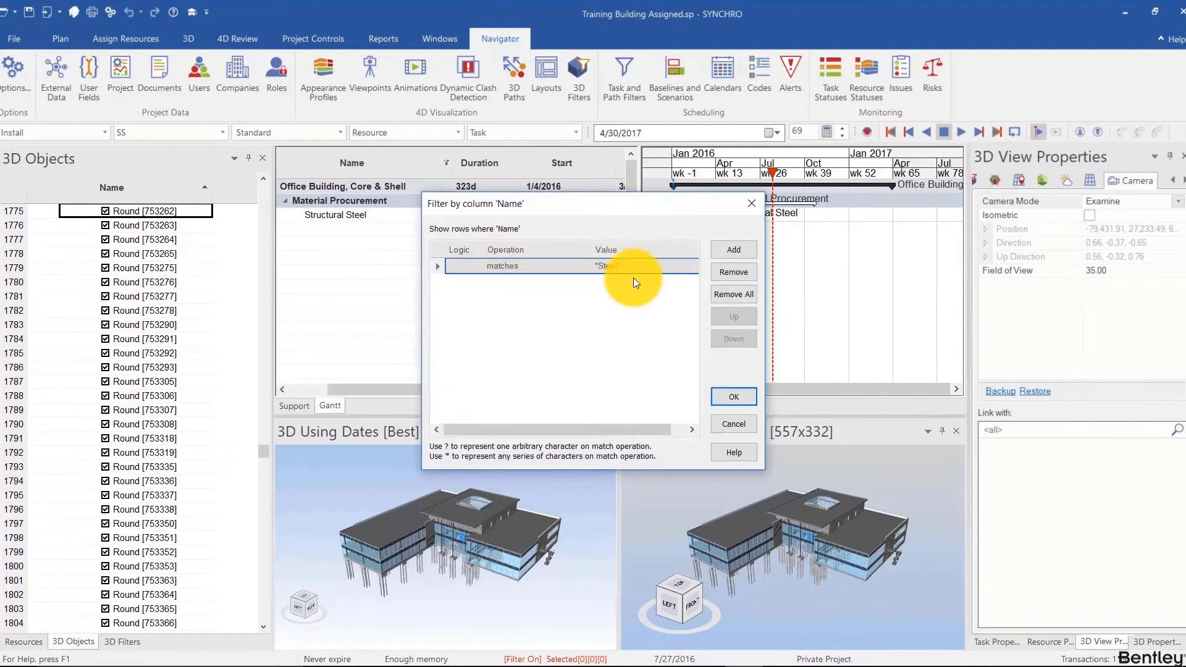
click(620, 265)
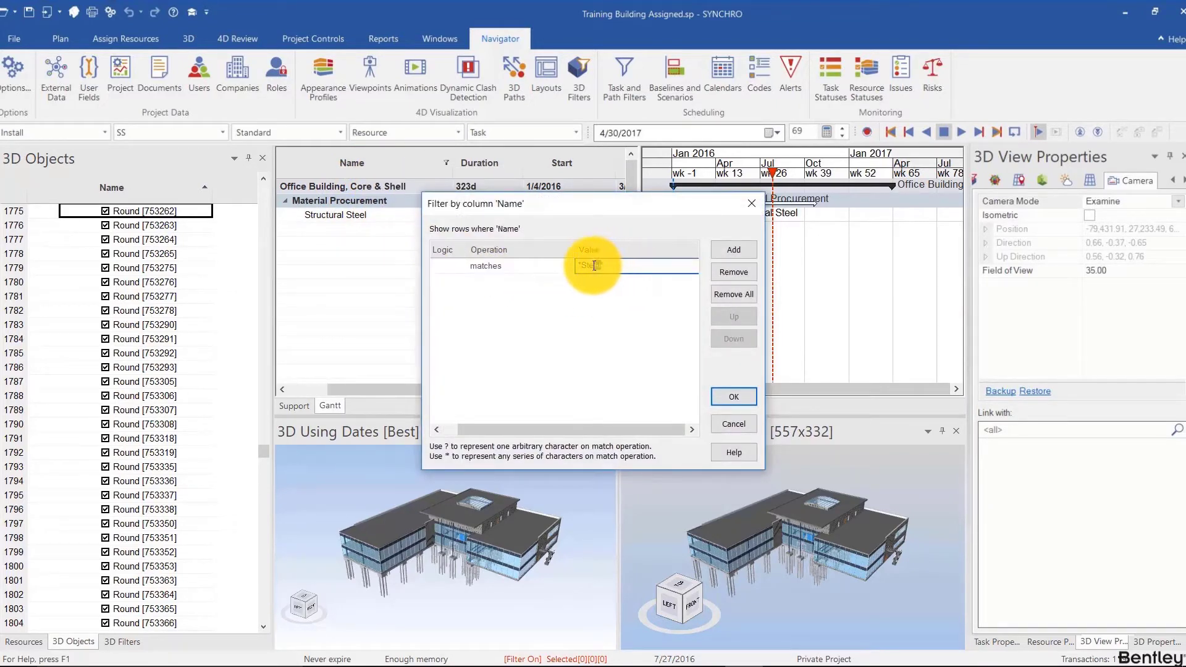
double_click(594, 266)
text(Fi)
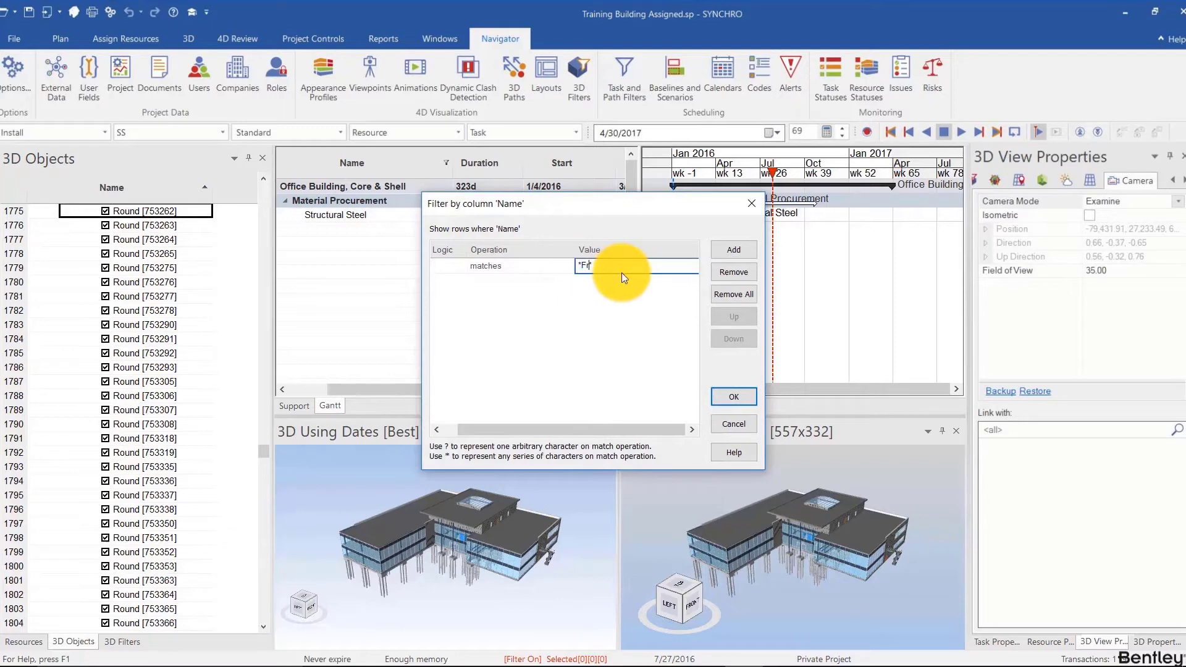
text(am*)
click(731, 395)
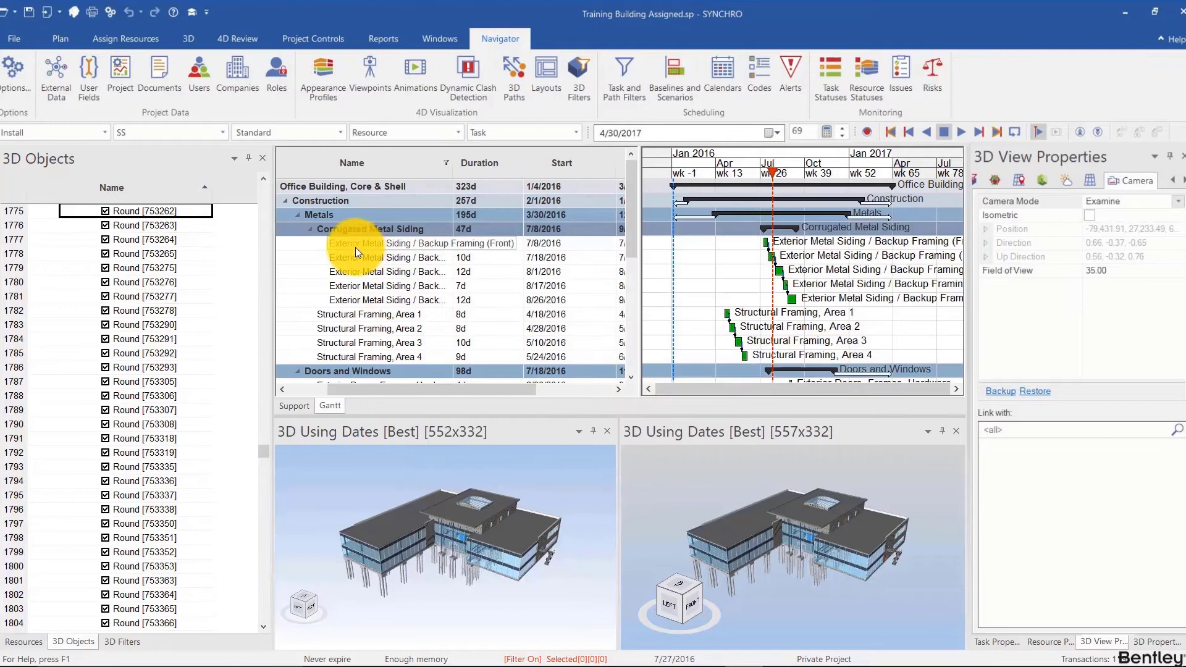
Clear the Name filter so every task is listed again
scroll(360, 260, down, 3)
scroll(367, 276, up, 3)
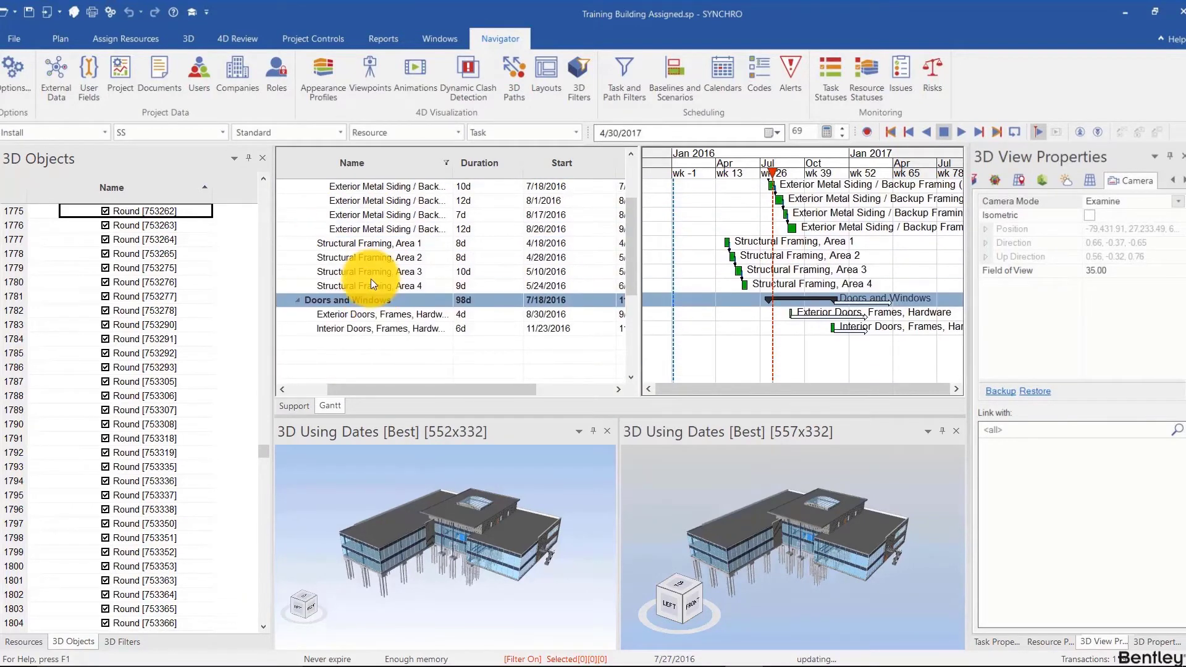
right_click(388, 176)
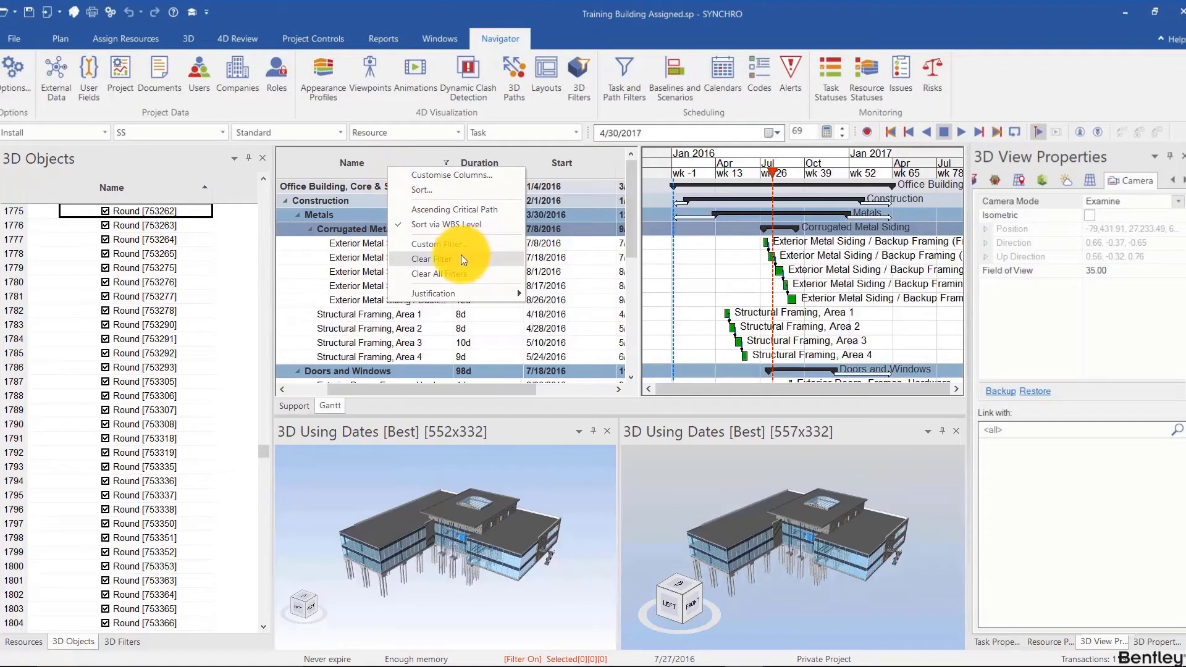
click(456, 257)
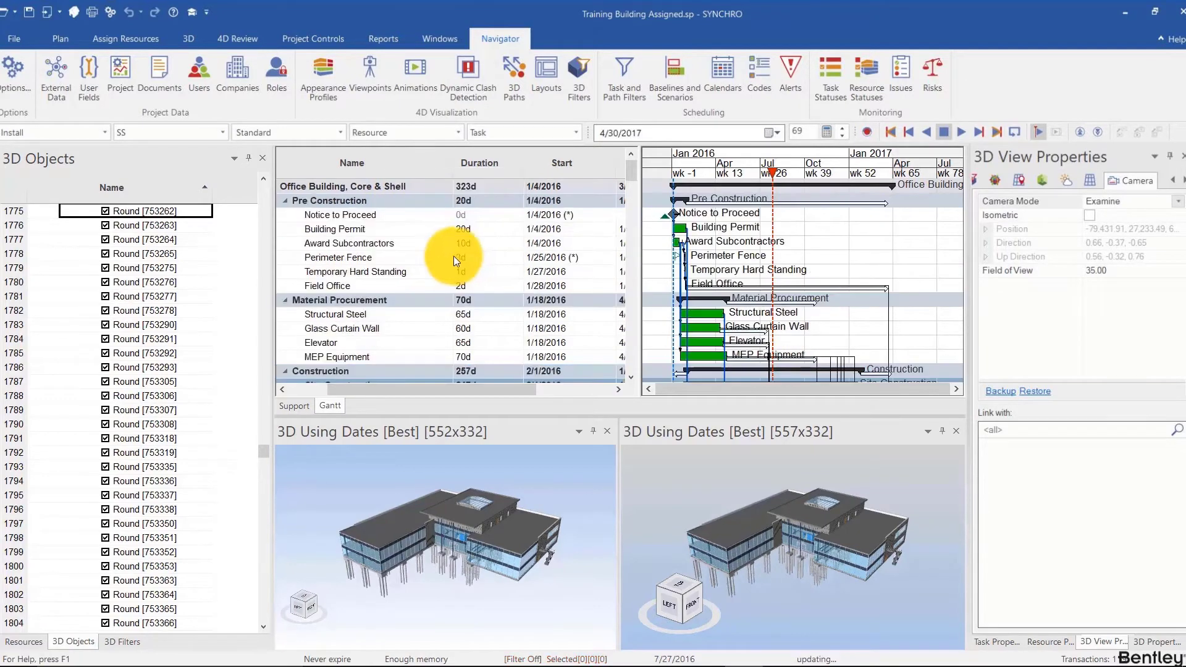
drag(447, 387, 547, 385)
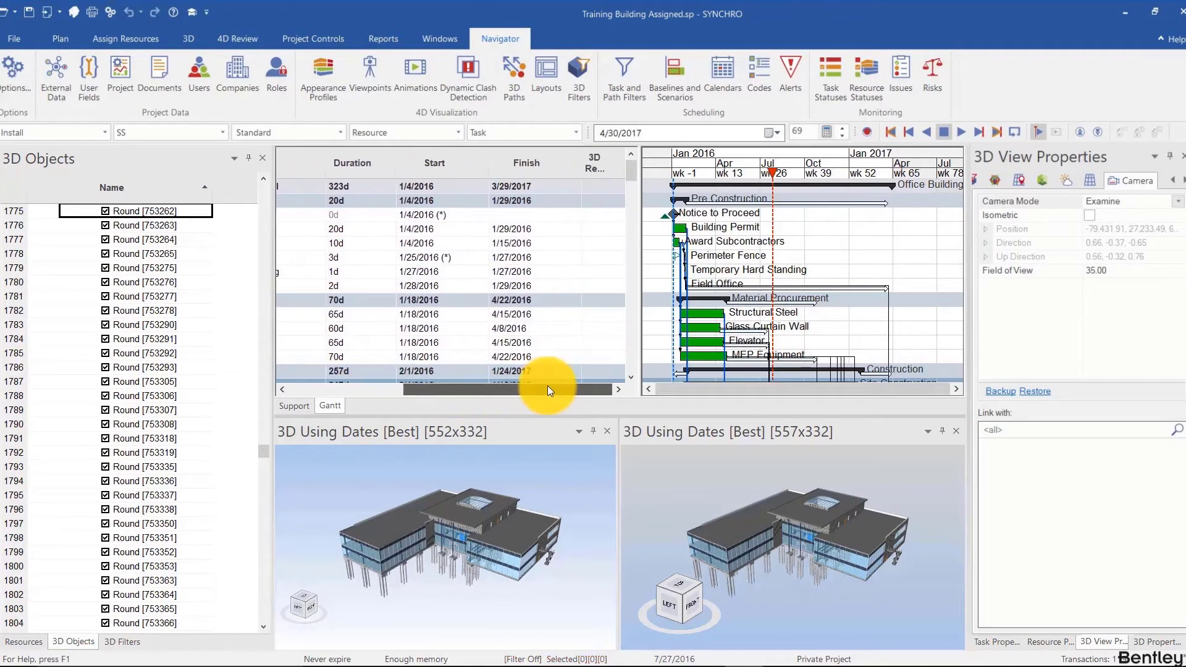
right_click(442, 176)
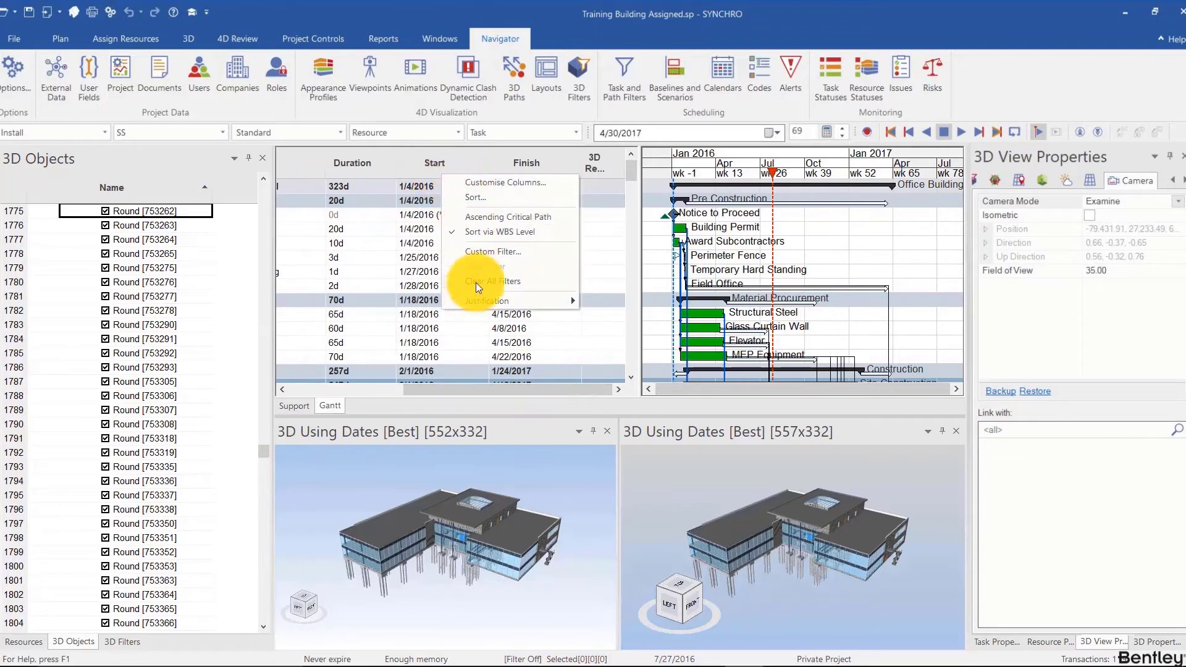
click(479, 253)
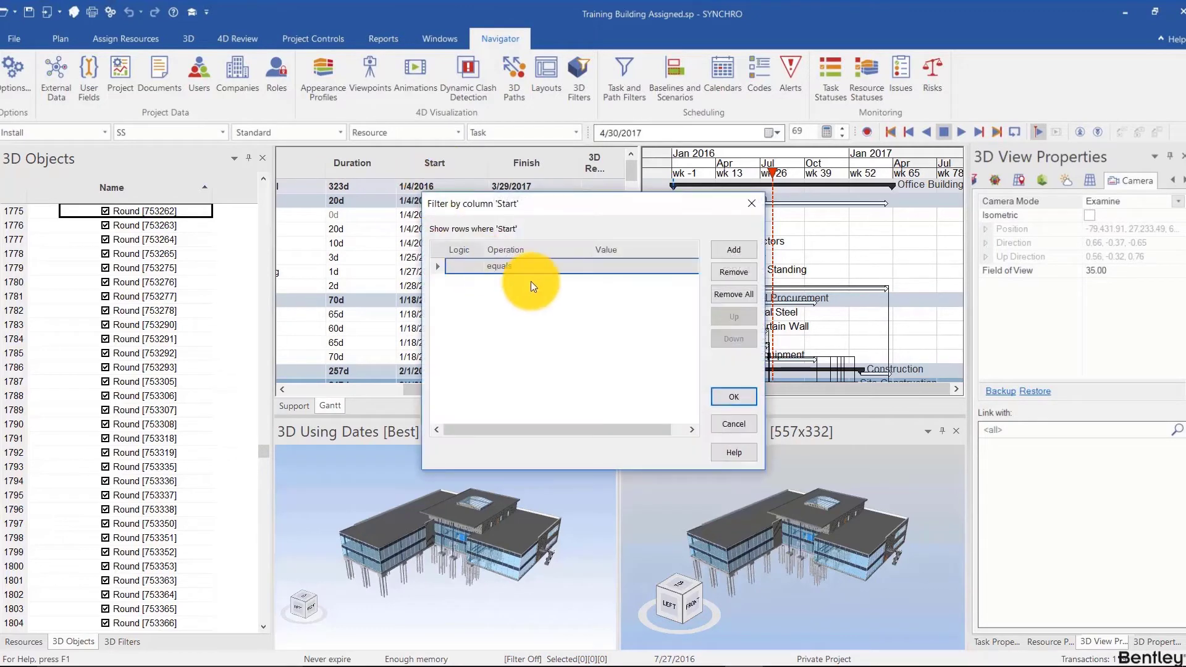
click(552, 270)
click(584, 266)
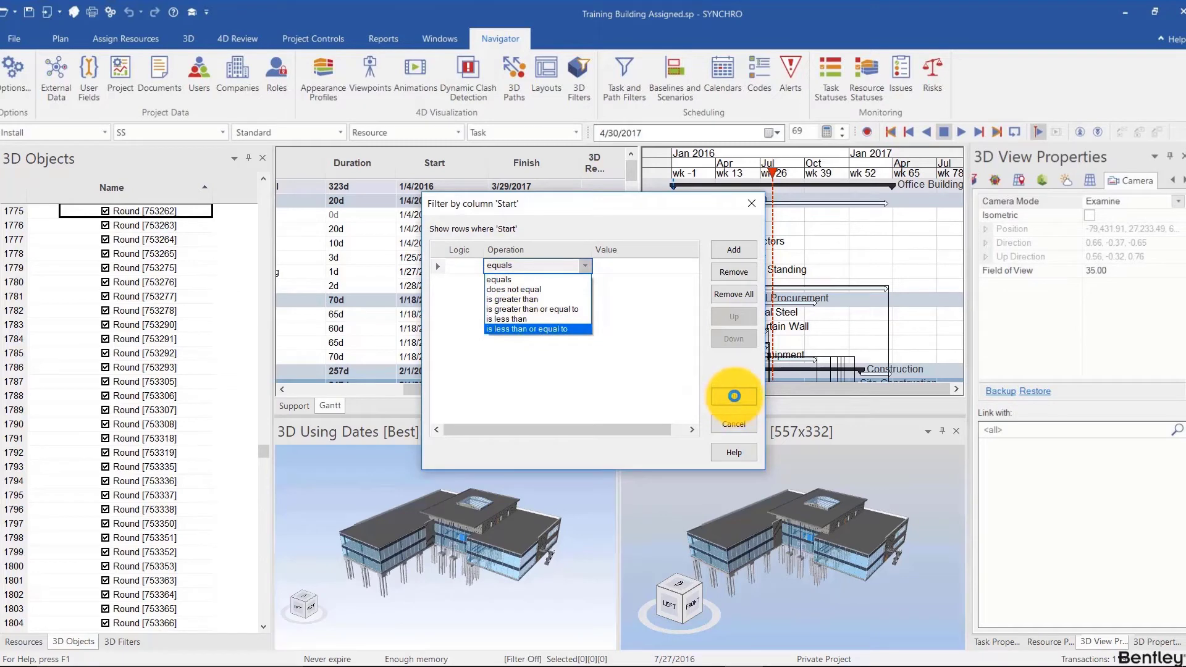
click(732, 394)
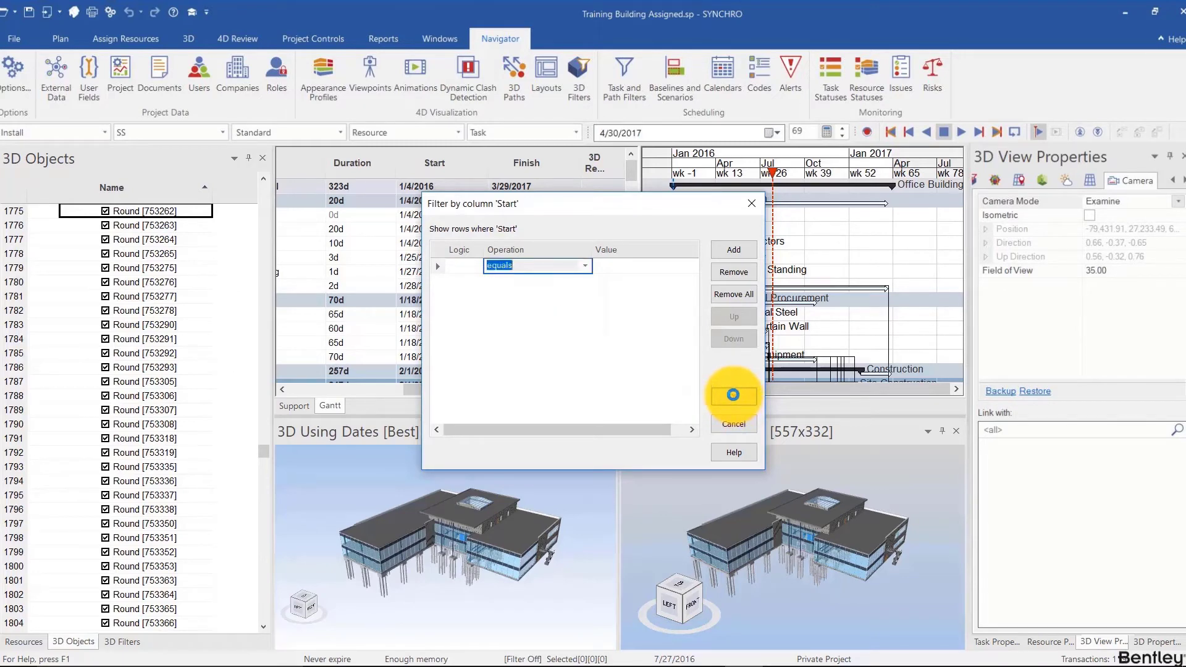
click(733, 423)
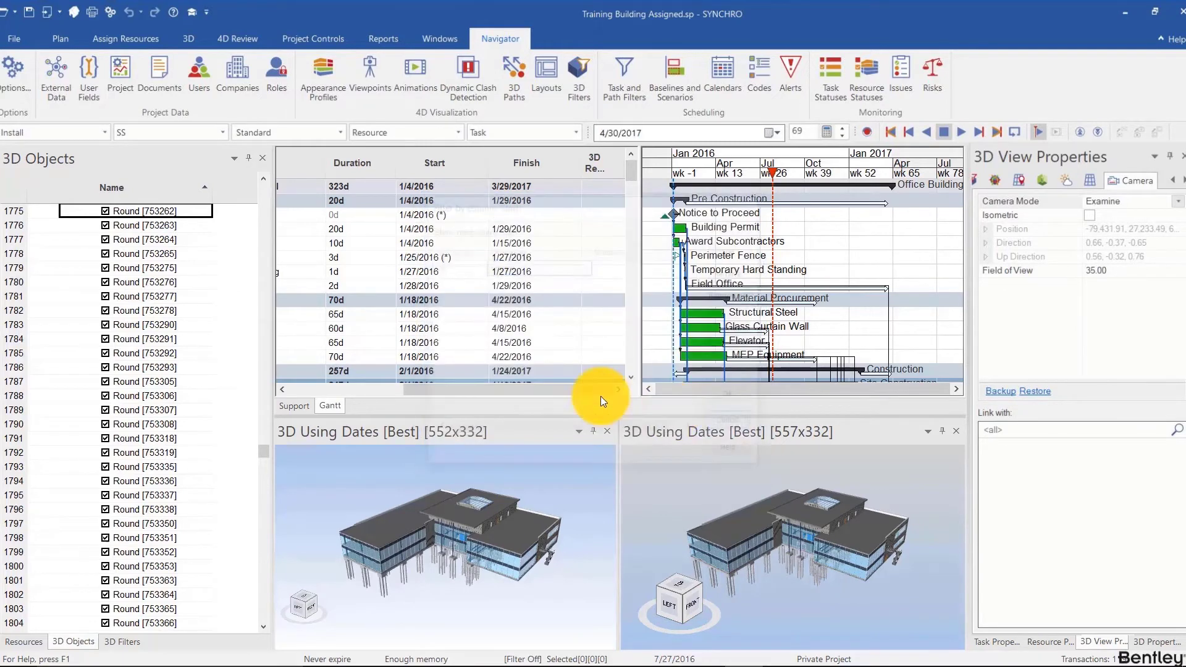
Scroll the task grid back left and show the Resources list in the left panel
drag(492, 388, 330, 377)
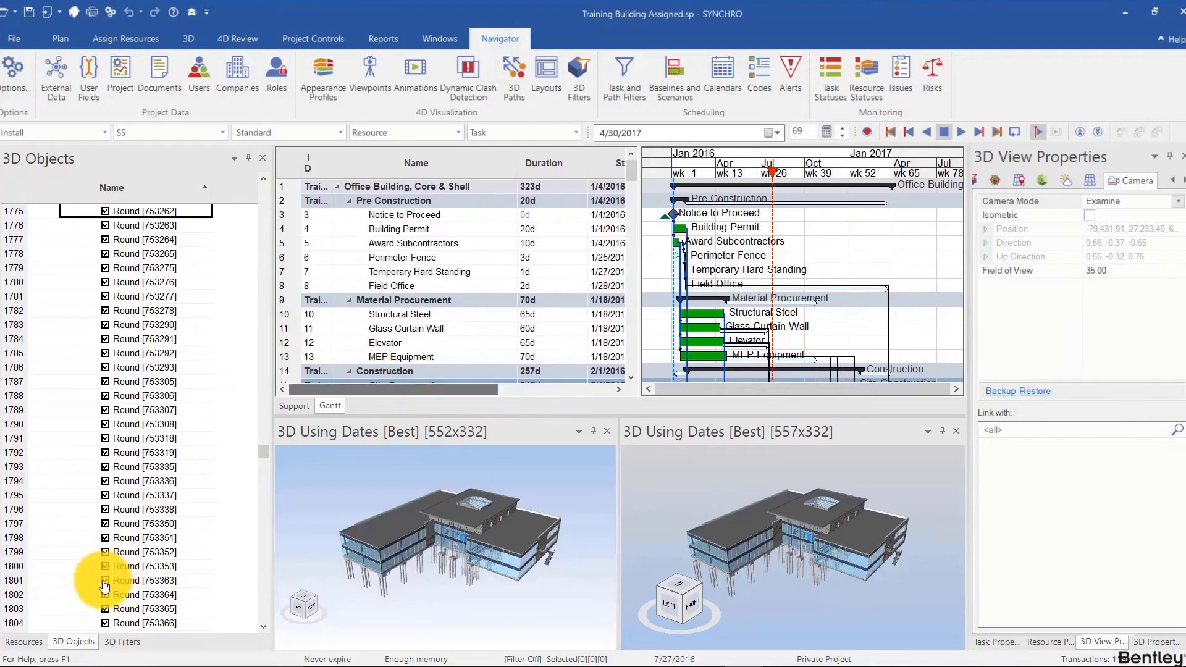
scroll(101, 312, up, 3)
click(34, 642)
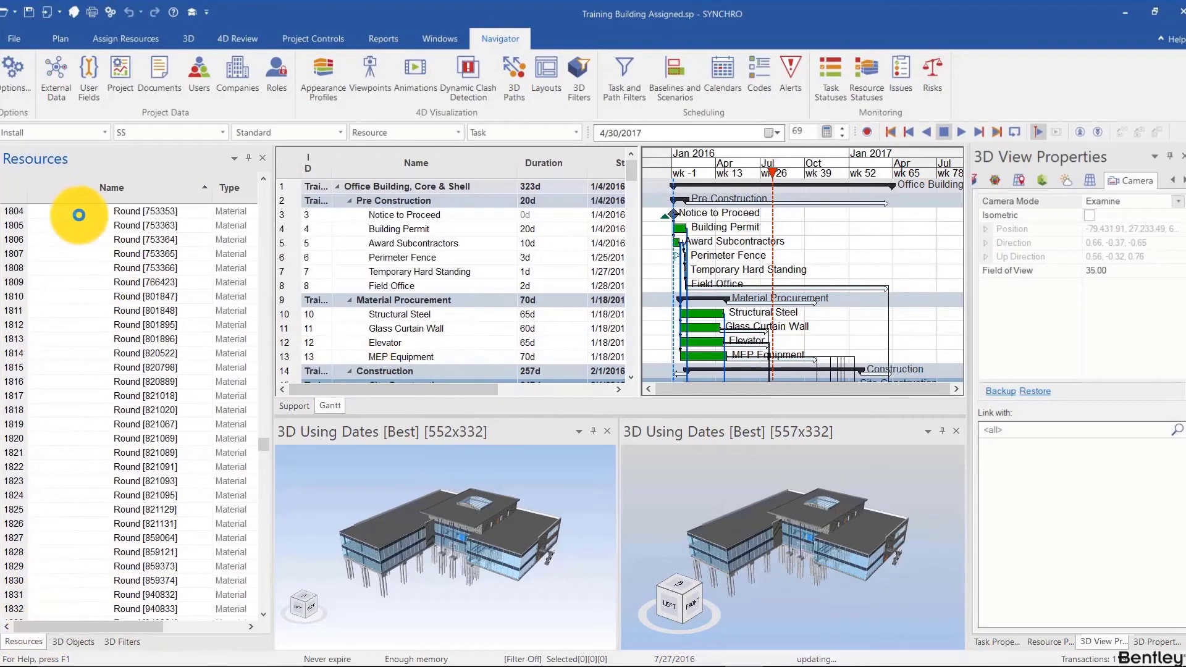
right_click(125, 188)
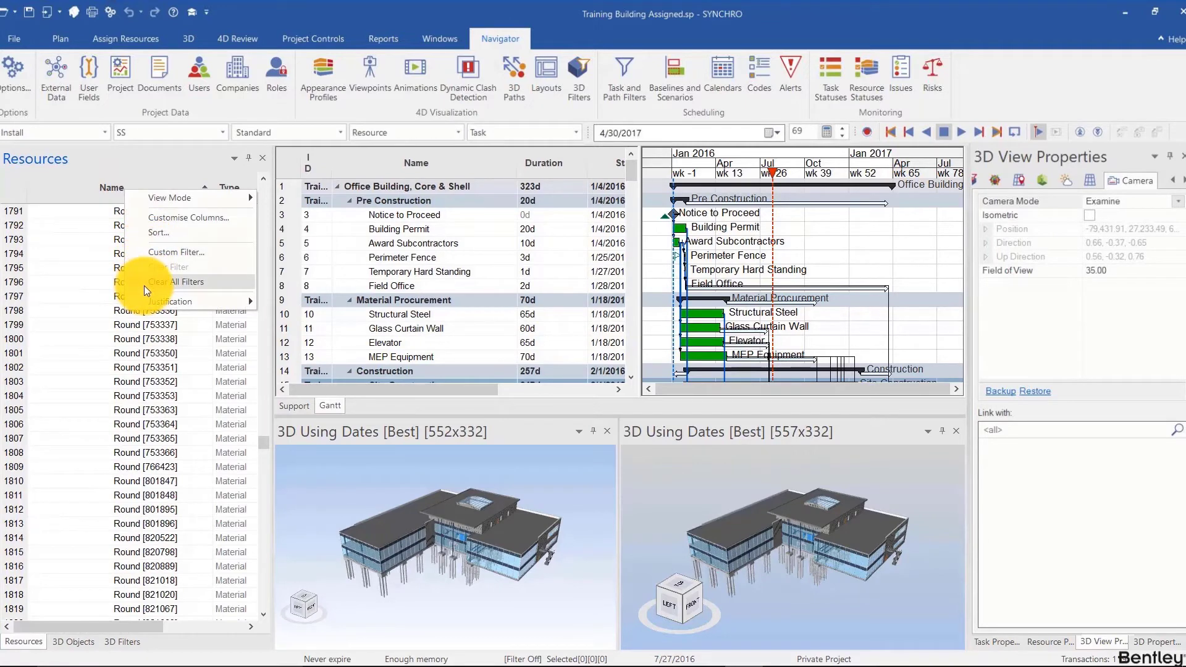
click(383, 167)
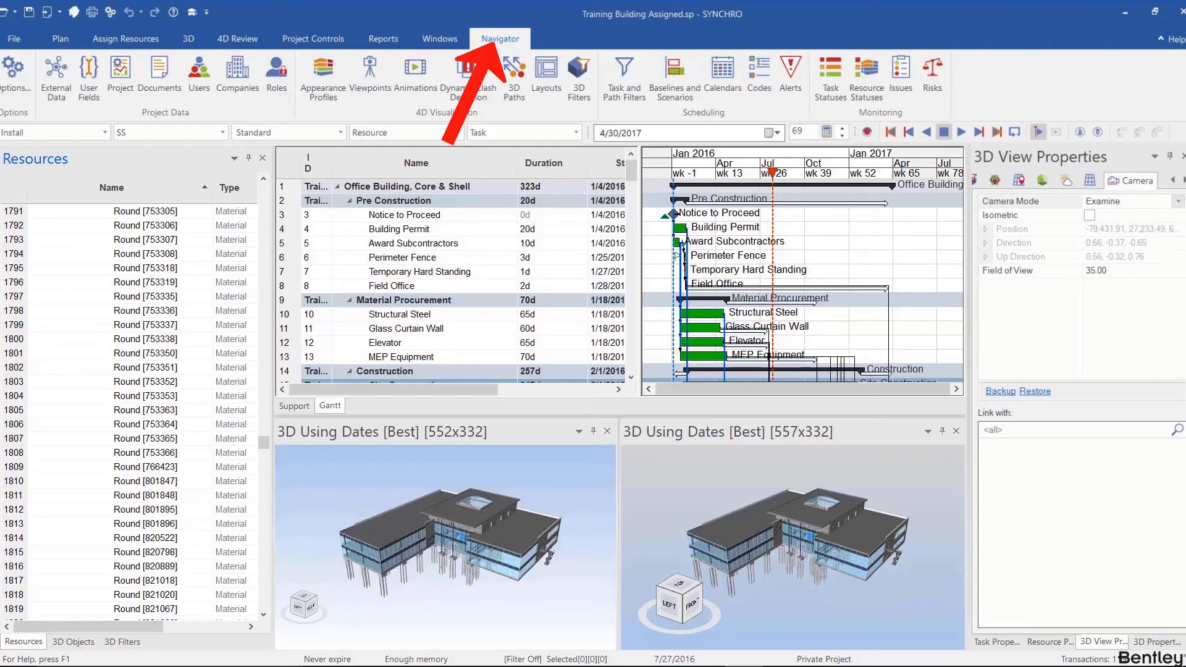
Sort by Name and filter the Name column to rows matching *fram*
click(460, 168)
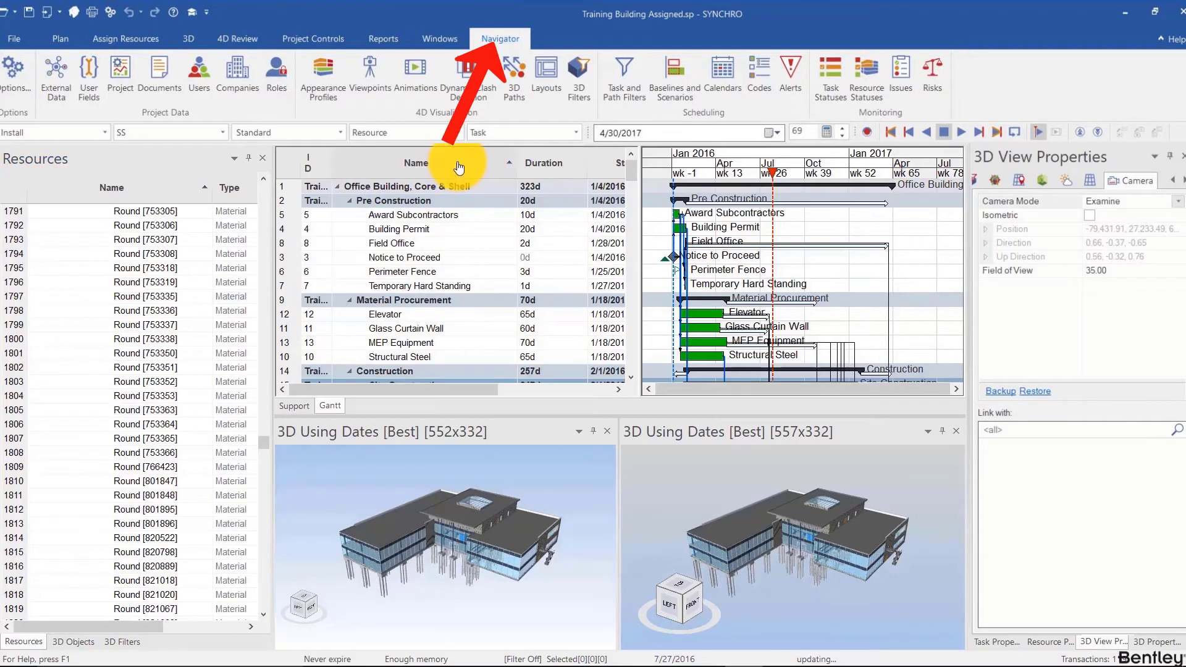
right_click(460, 164)
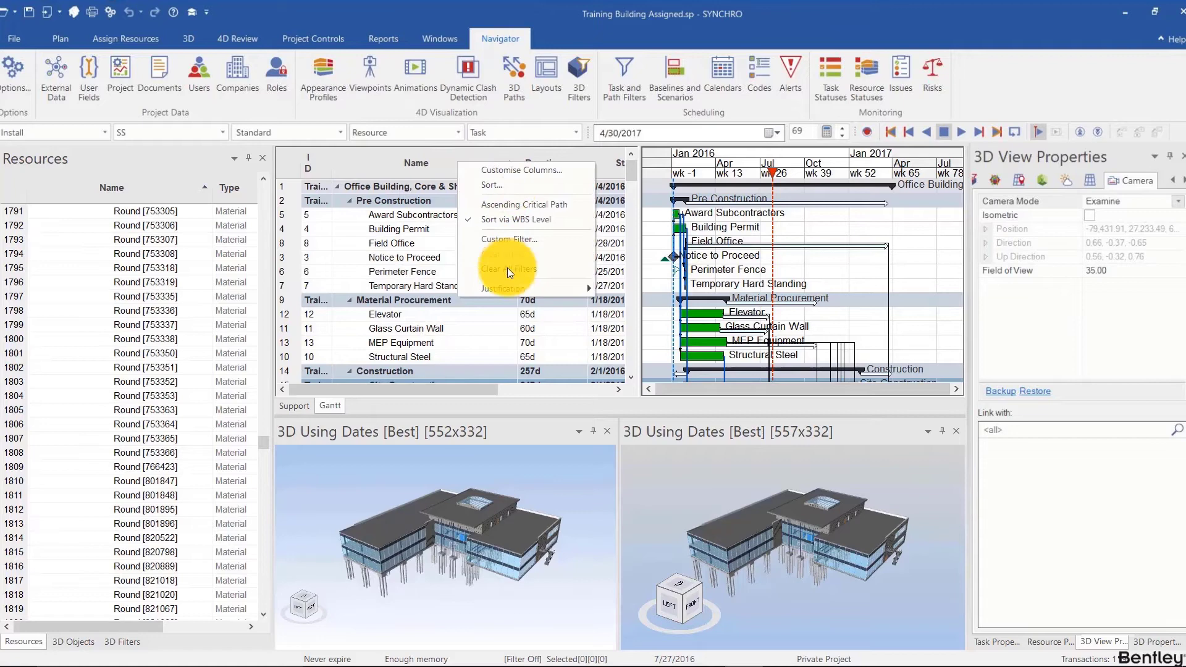
click(510, 242)
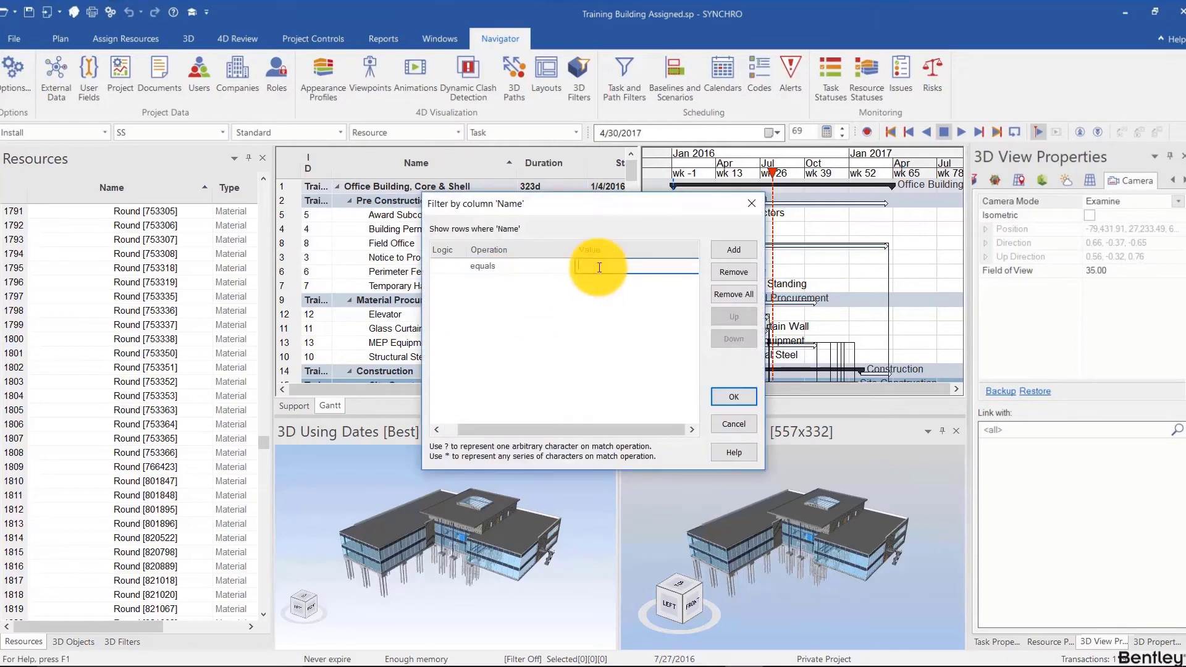
click(544, 266)
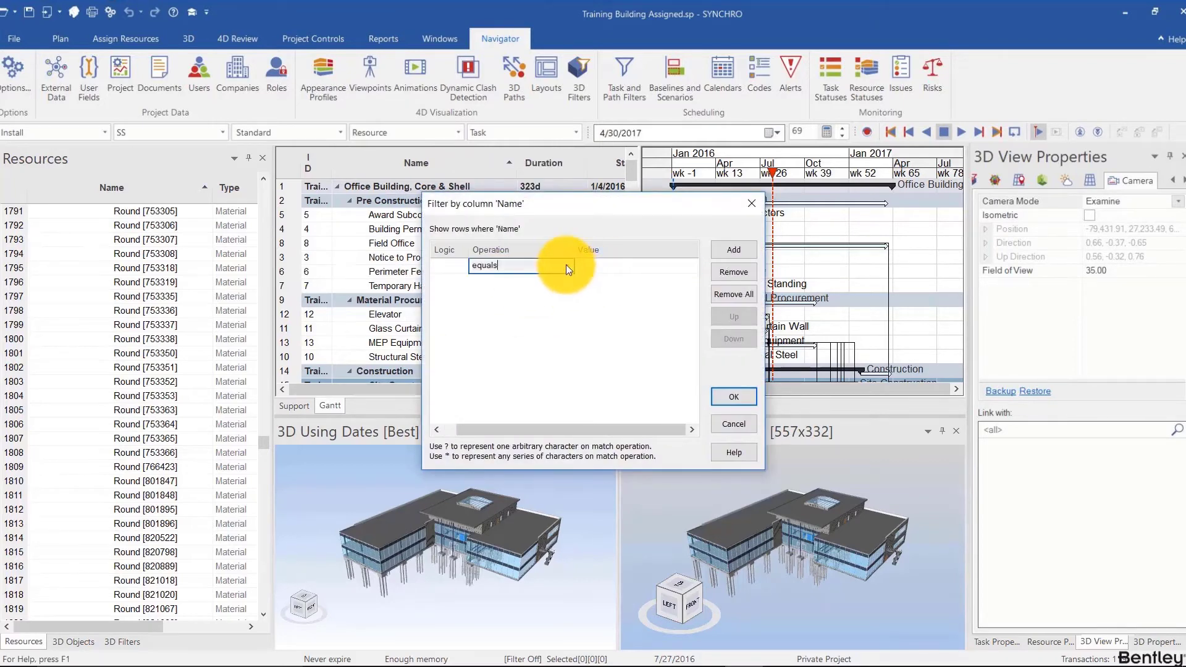
click(565, 266)
click(519, 314)
click(594, 264)
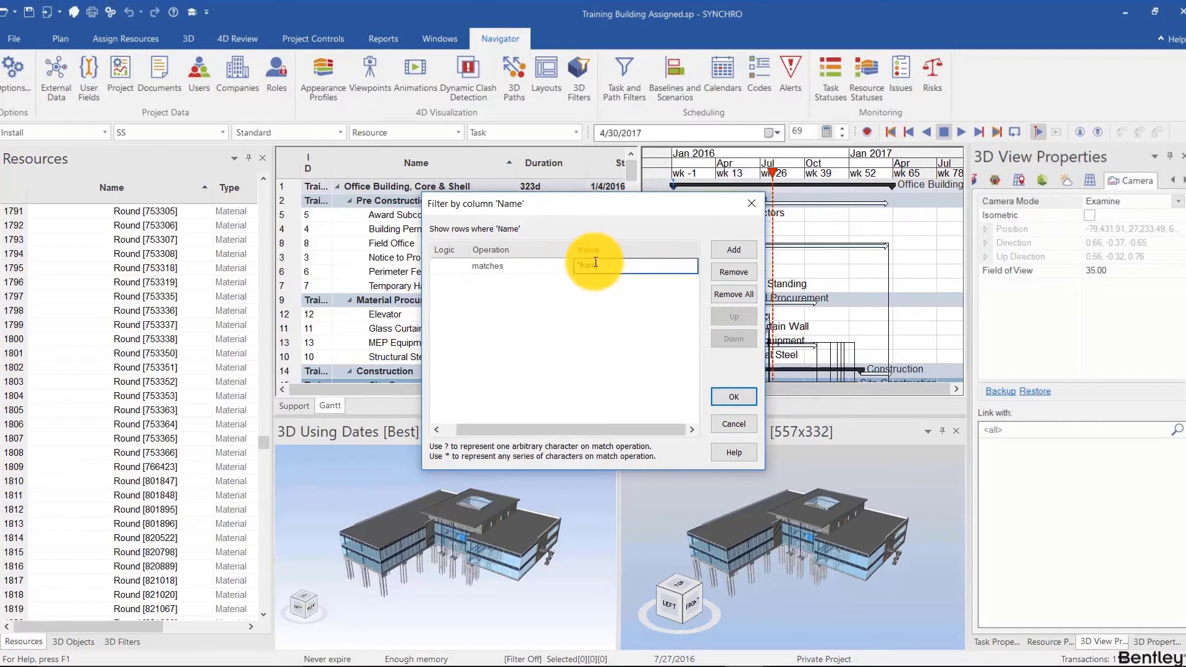
text(*fram*)
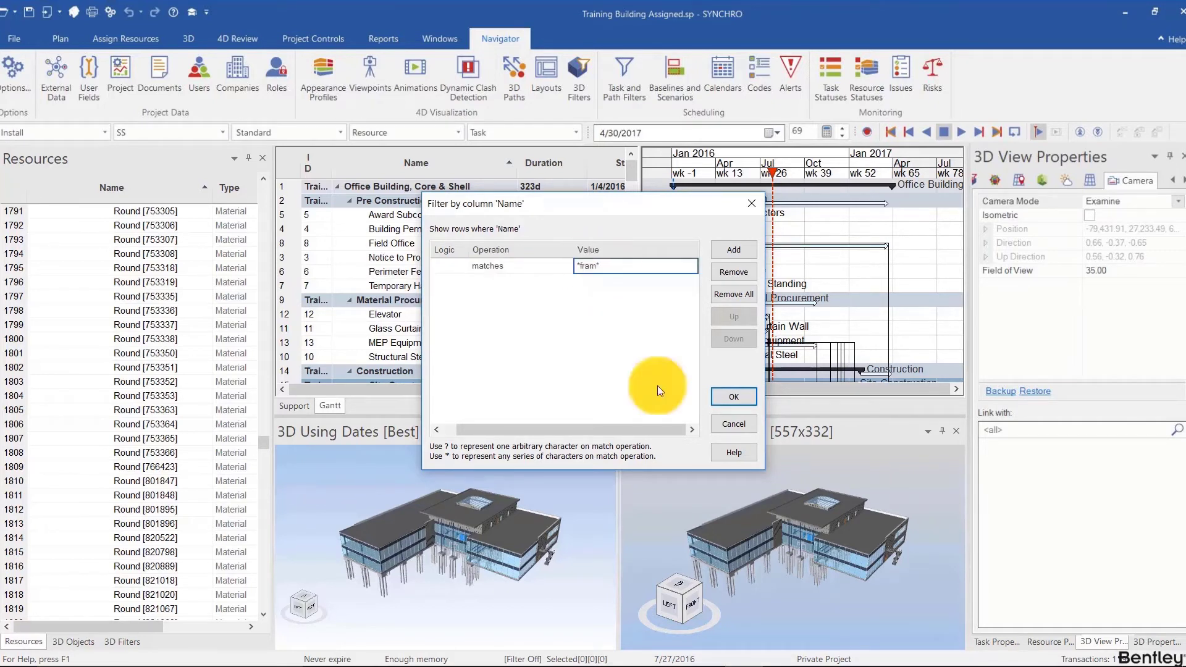
click(734, 398)
Move the Name column so it follows Duration
scroll(469, 253, down, 2)
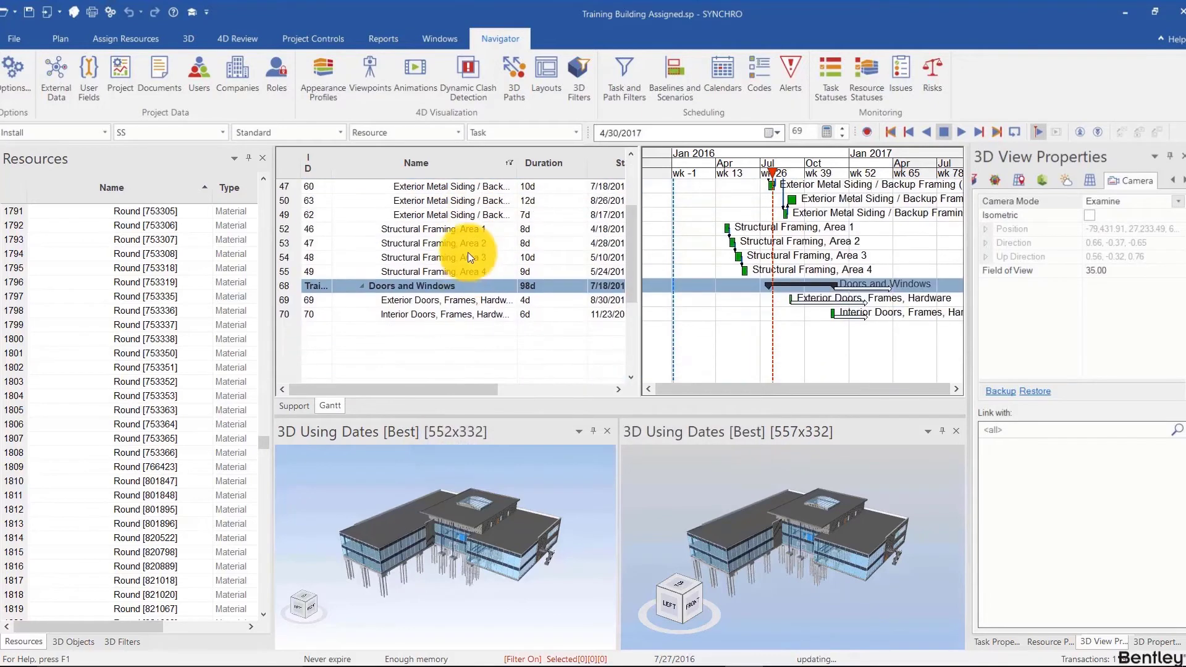
scroll(468, 252, up, 2)
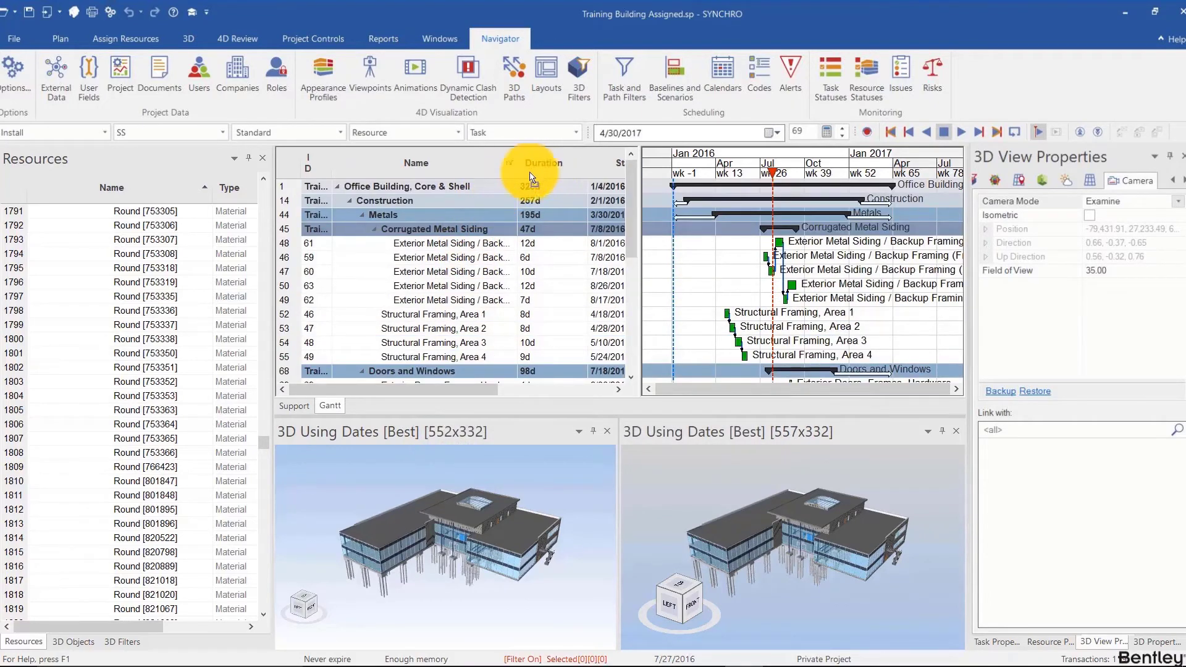
drag(365, 168, 410, 179)
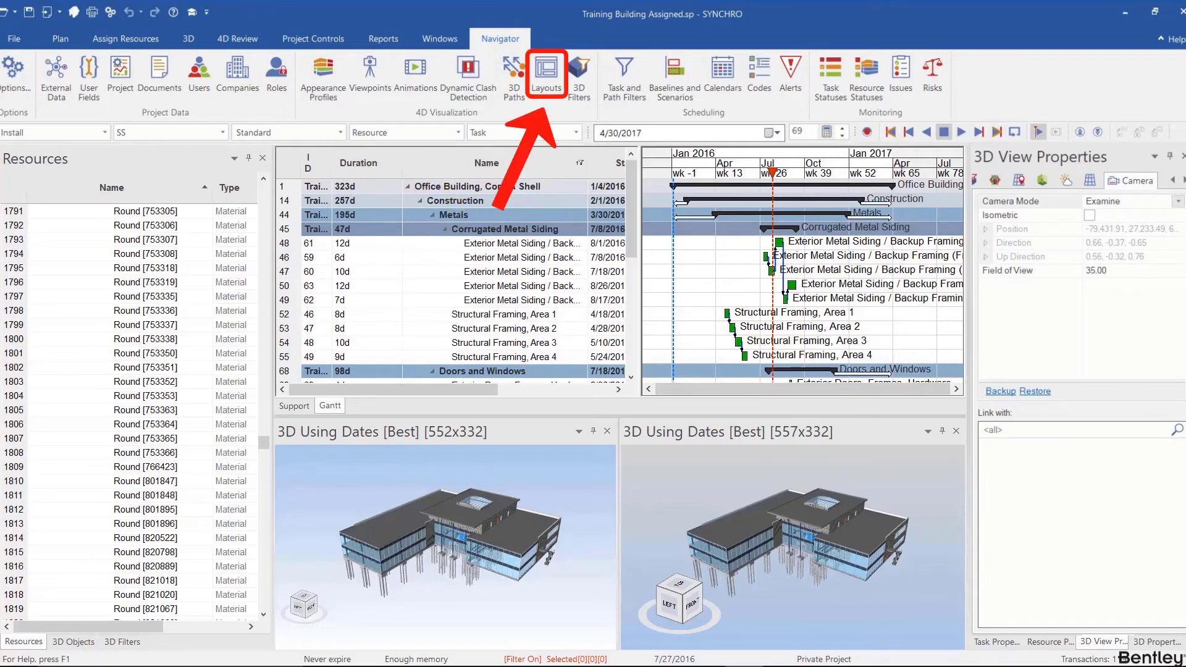
Open the Layouts panel and save the current setup as layout '1'
click(546, 73)
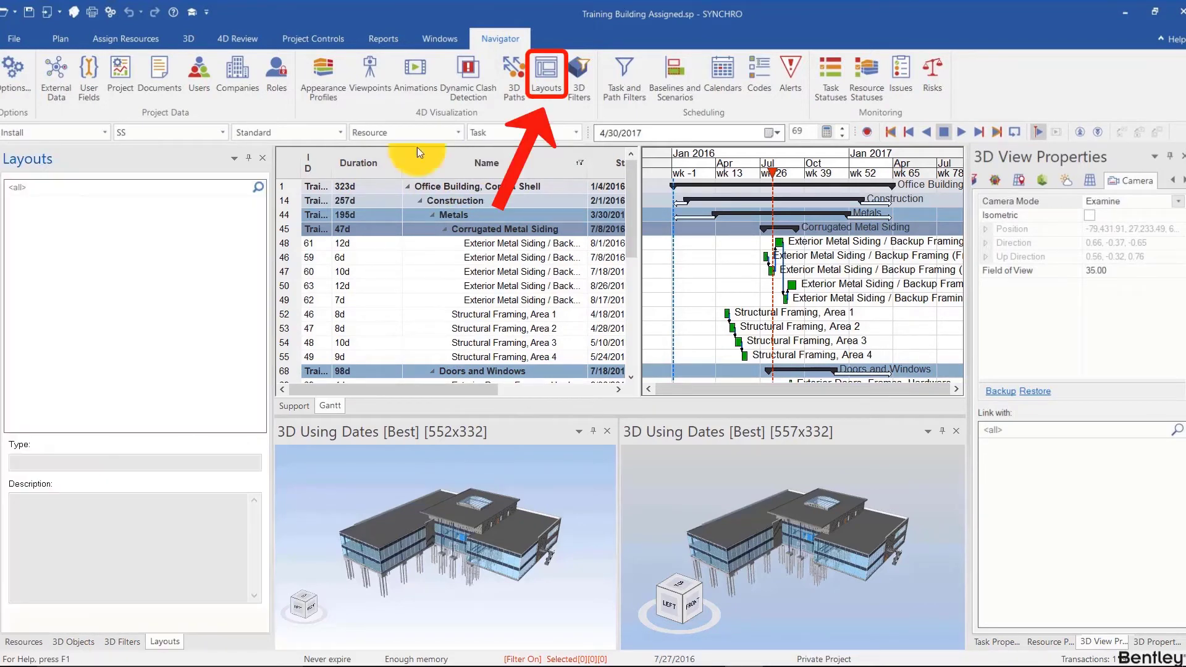
right_click(120, 220)
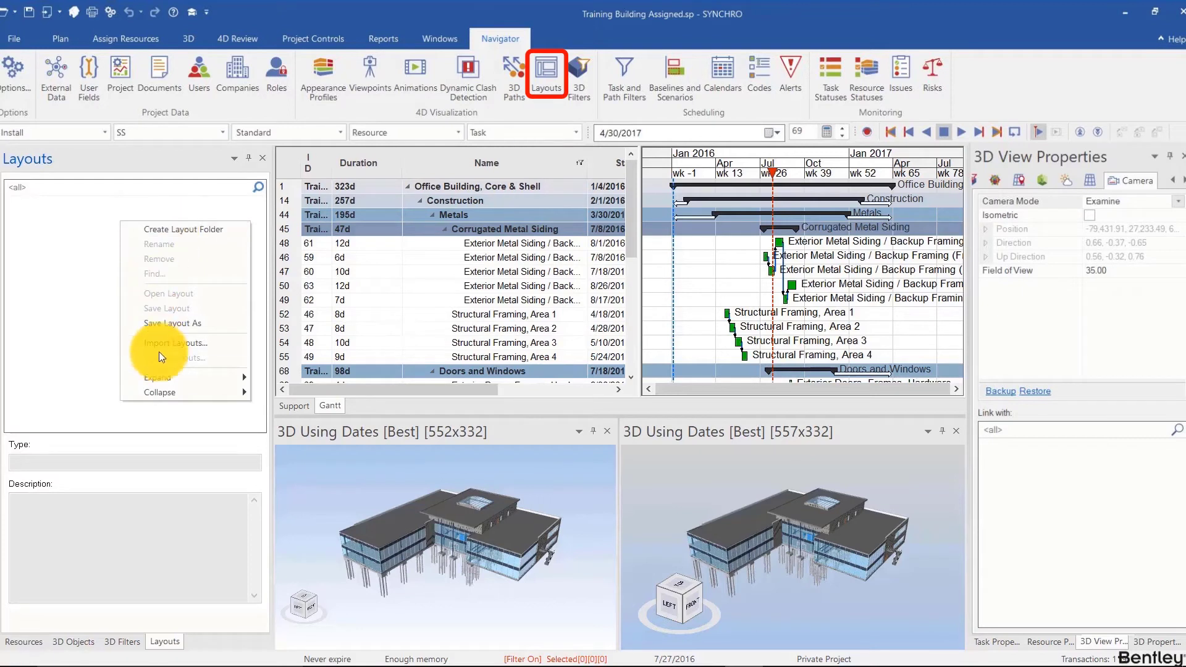
click(171, 325)
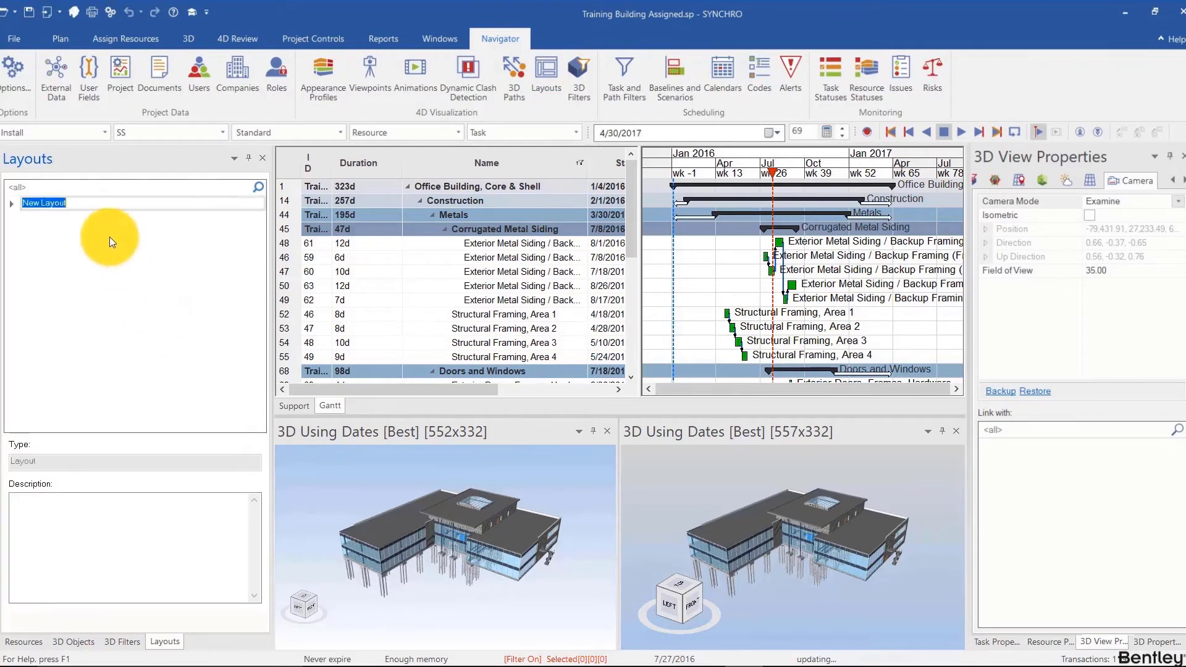
text(1)
key(Return)
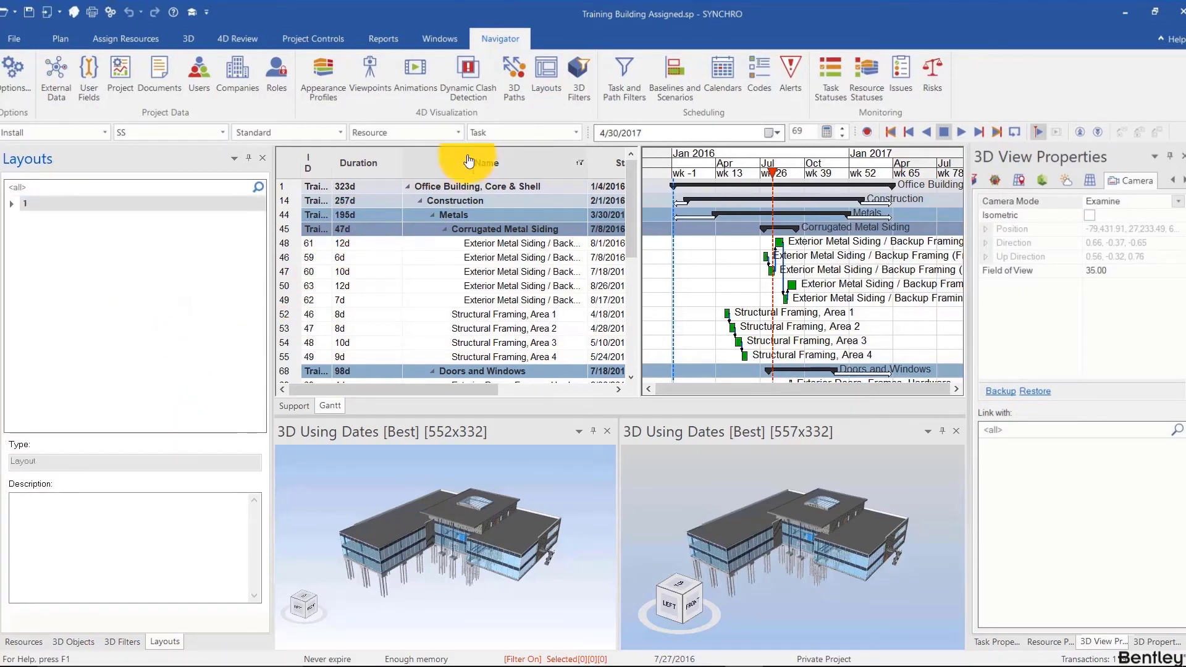
Clear all task grid filters and move Name back before Duration
right_click(466, 165)
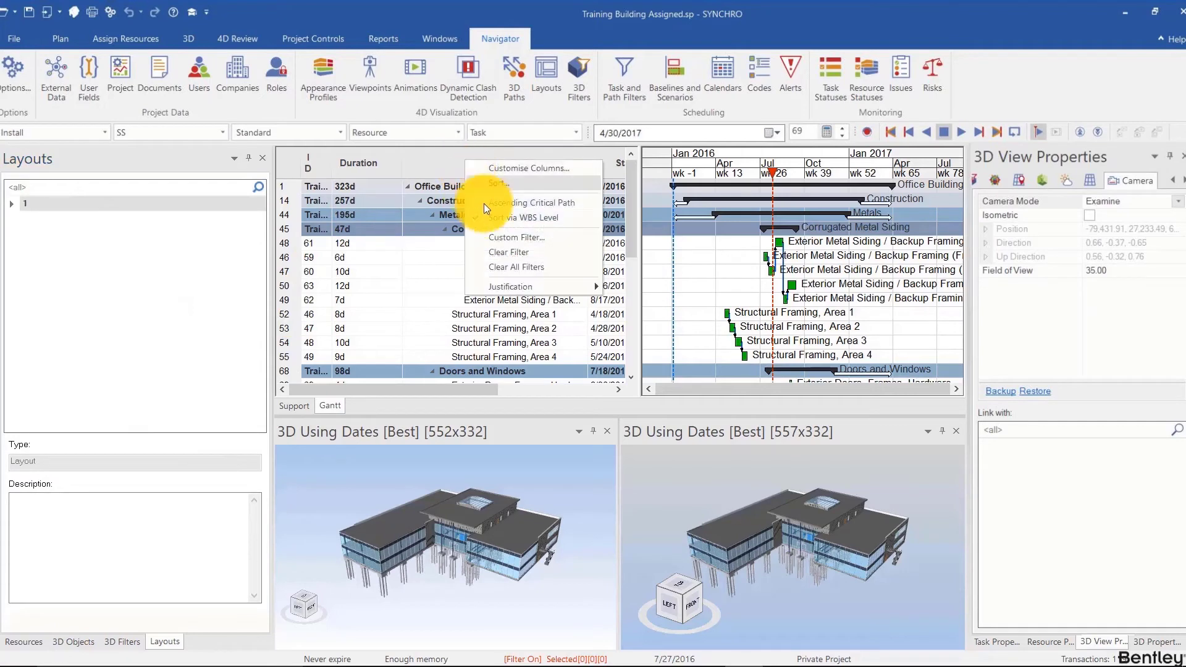
click(499, 267)
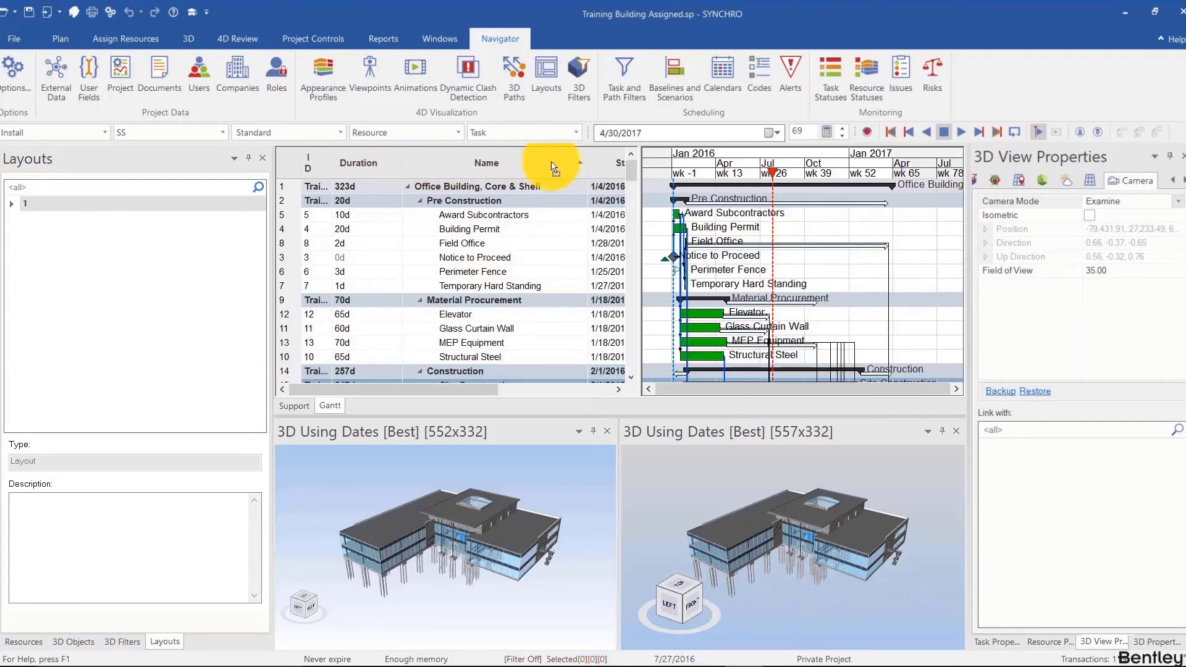
drag(568, 172, 451, 163)
Remove the Duration sort to restore ID order and close the second 3D view
right_click(454, 165)
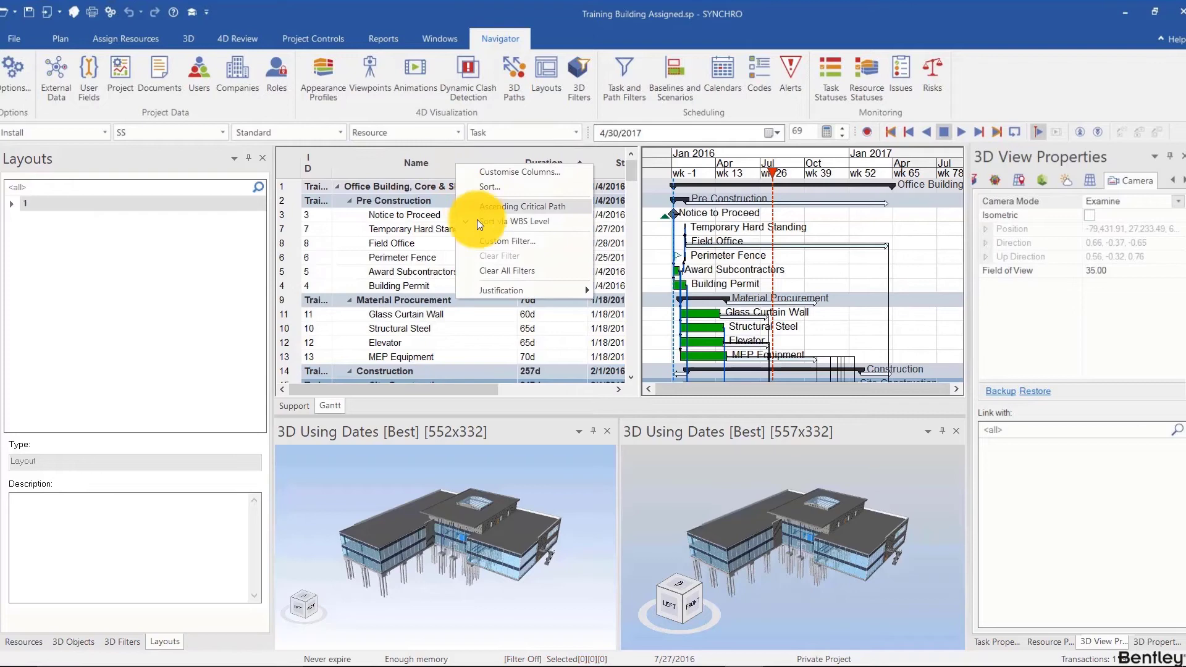
click(485, 187)
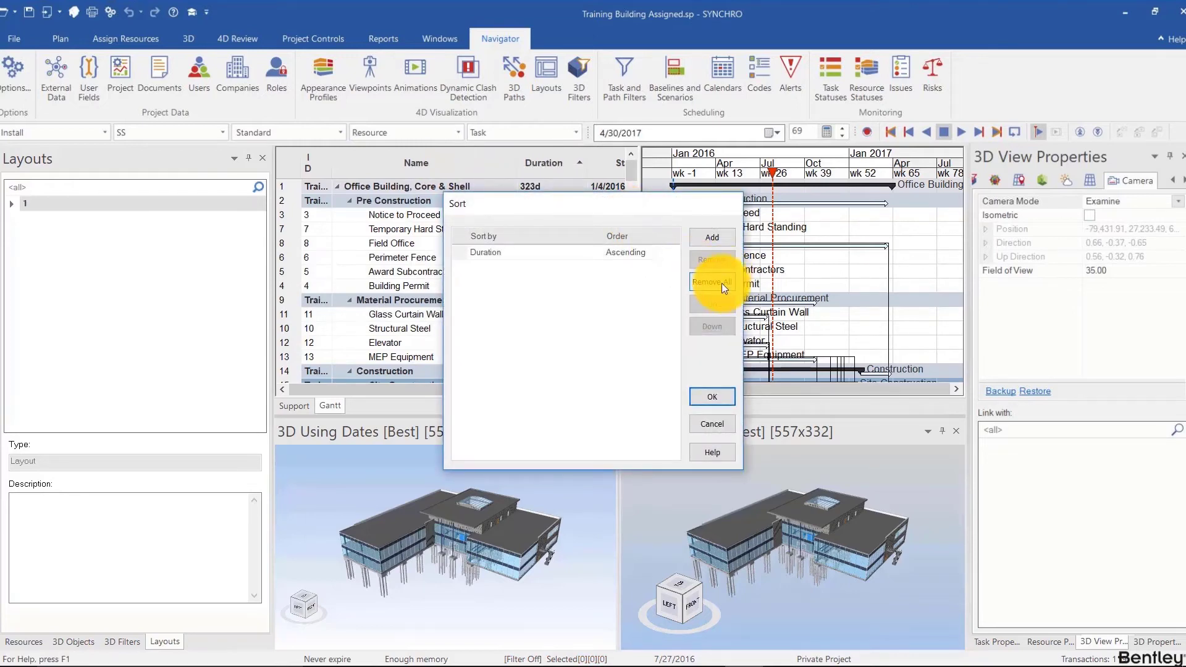
click(723, 403)
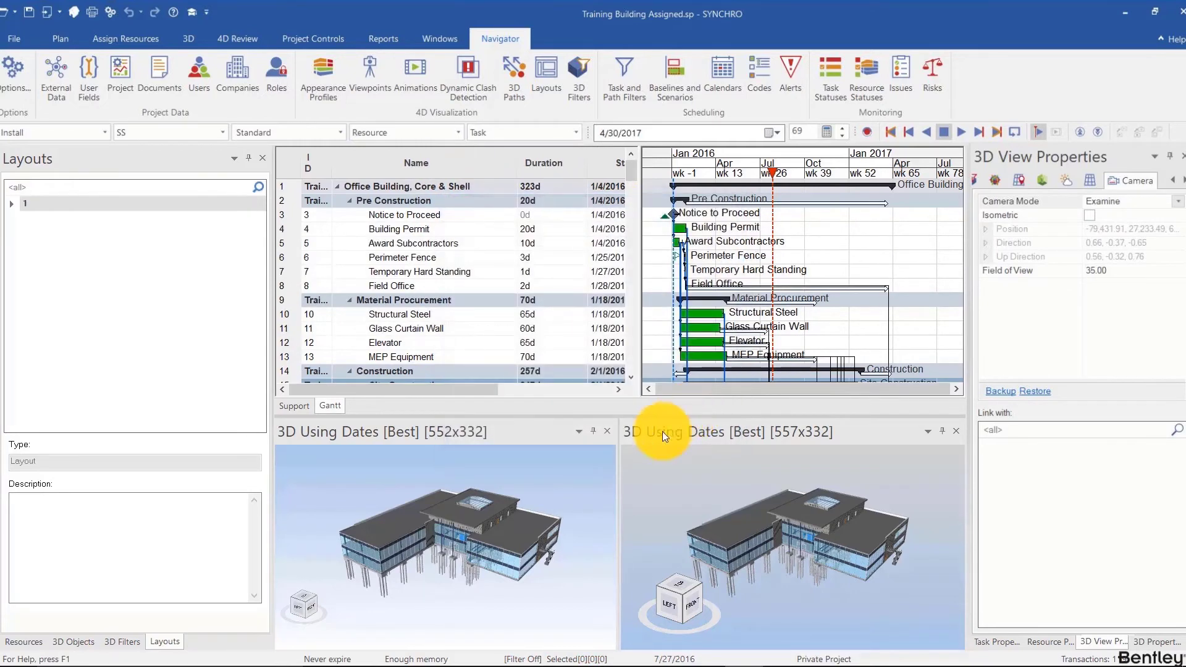
click(610, 431)
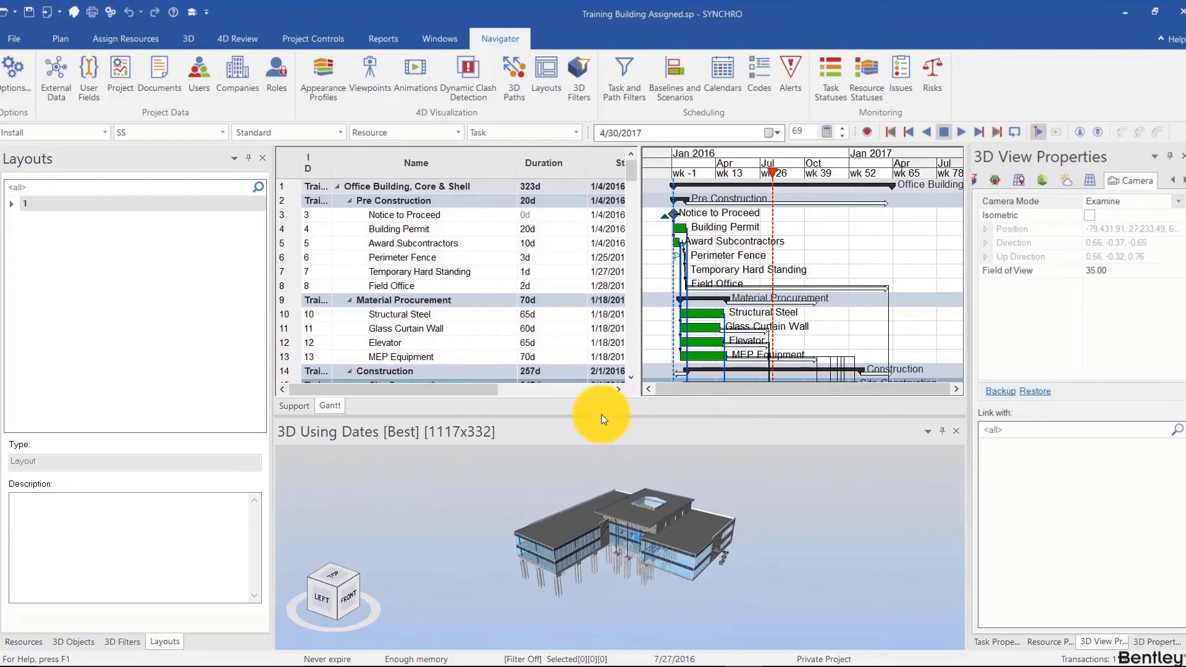
Make the 3D view taller and save the setup as 'New Layout'
drag(602, 414, 598, 316)
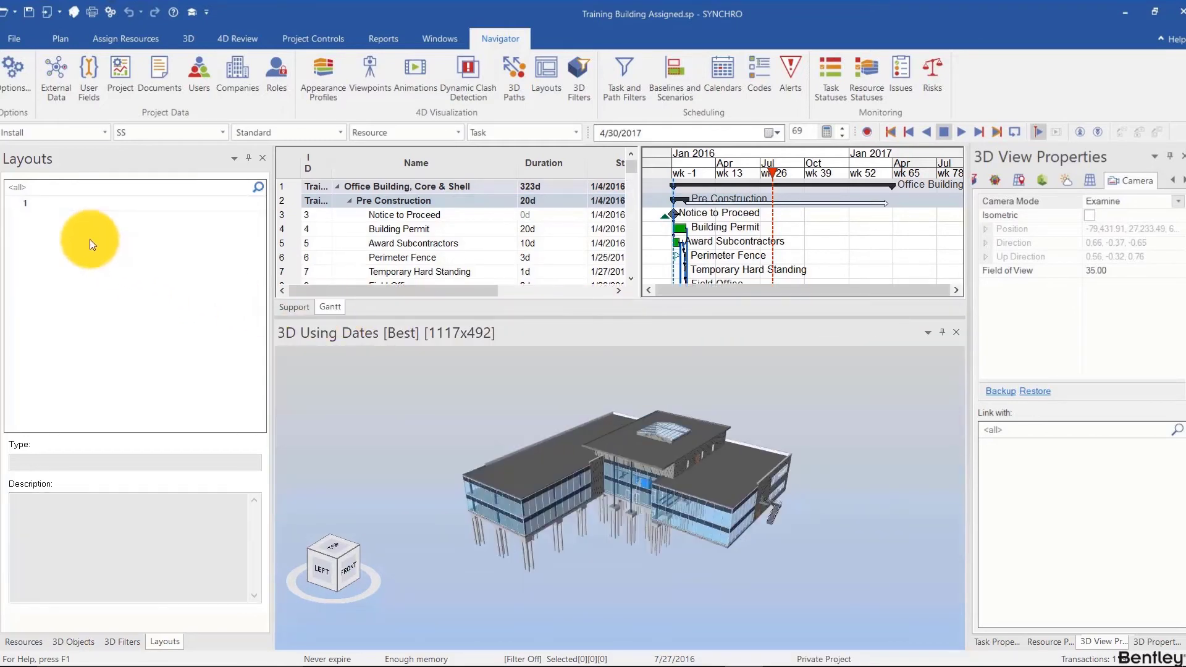
right_click(90, 238)
click(127, 344)
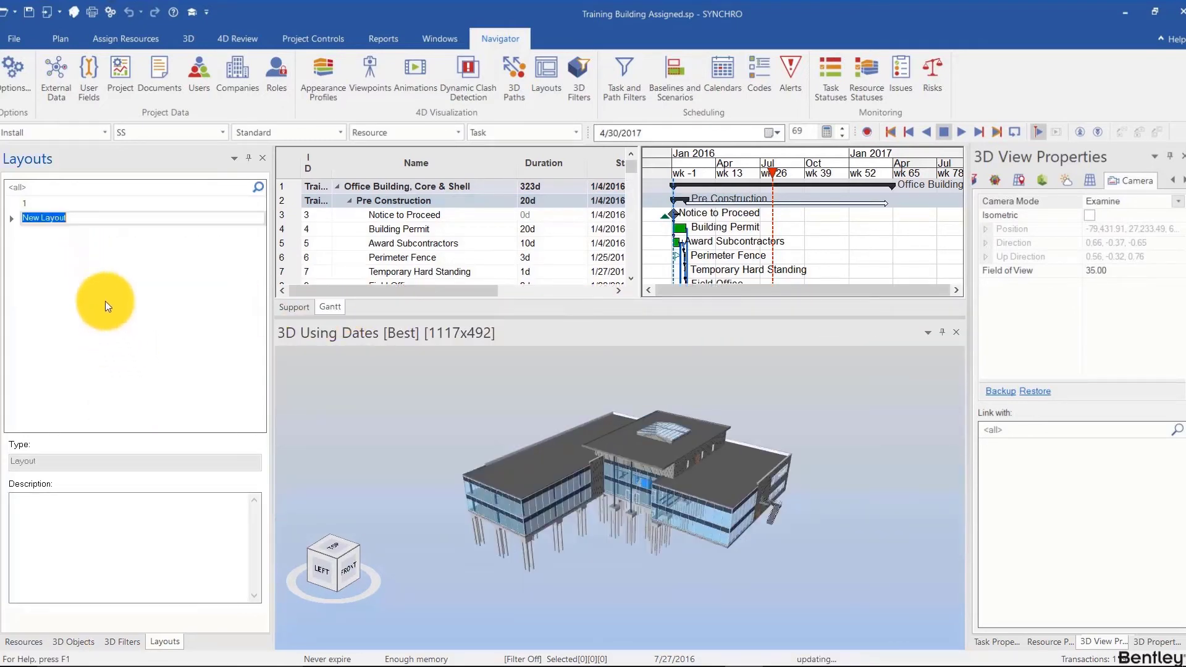
click(592, 465)
Orbit the building, set focus time to 12/19/2015, and start saving another layout
drag(572, 462, 673, 471)
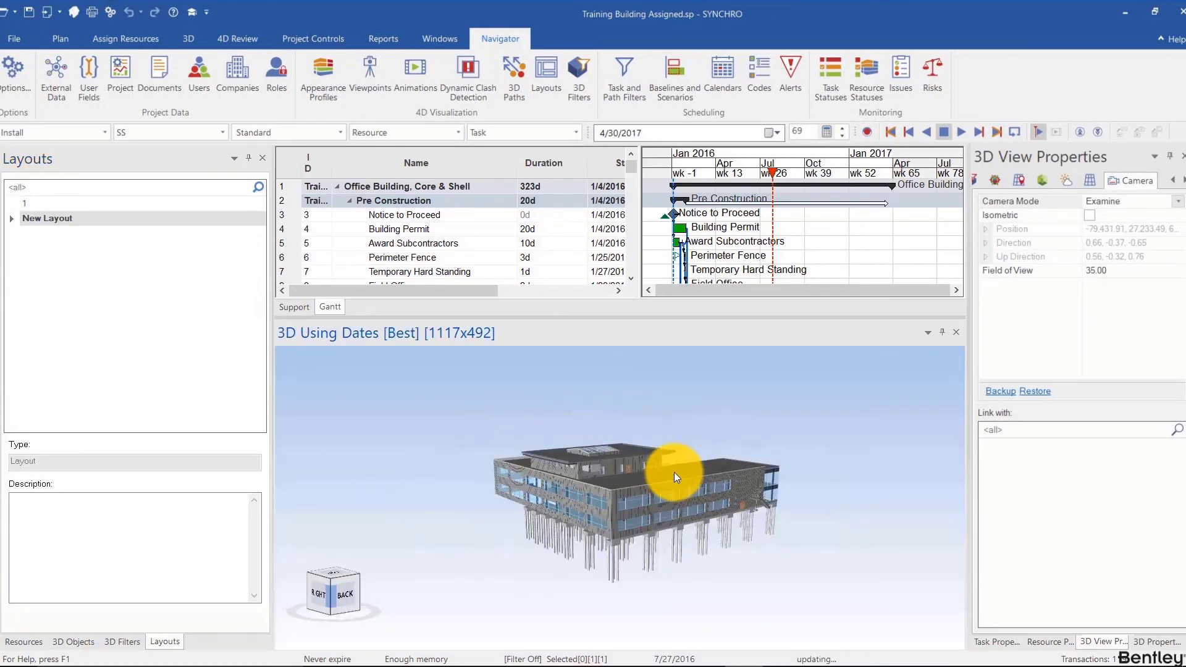
click(665, 163)
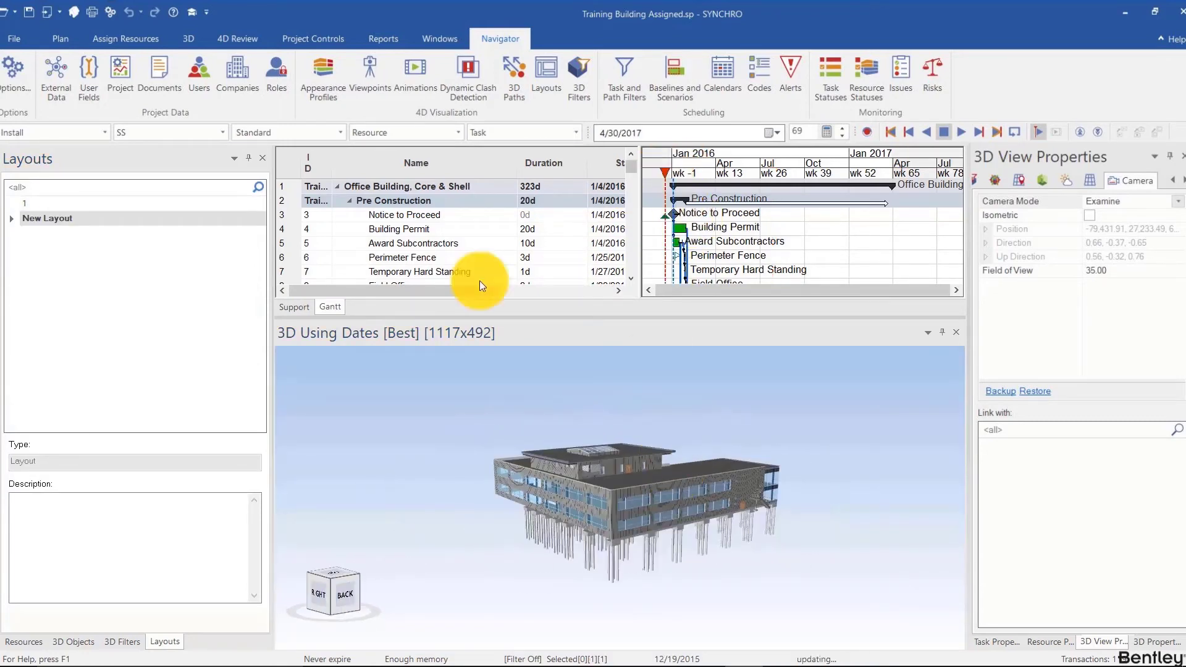
right_click(79, 276)
click(112, 396)
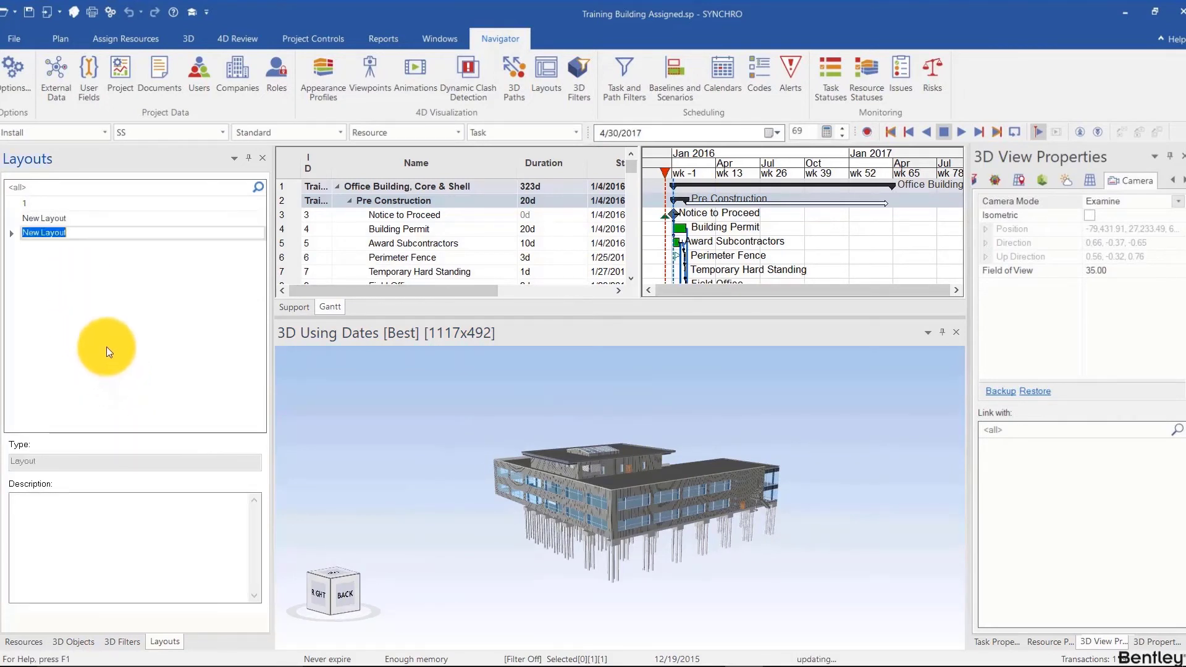
right_click(70, 208)
click(97, 283)
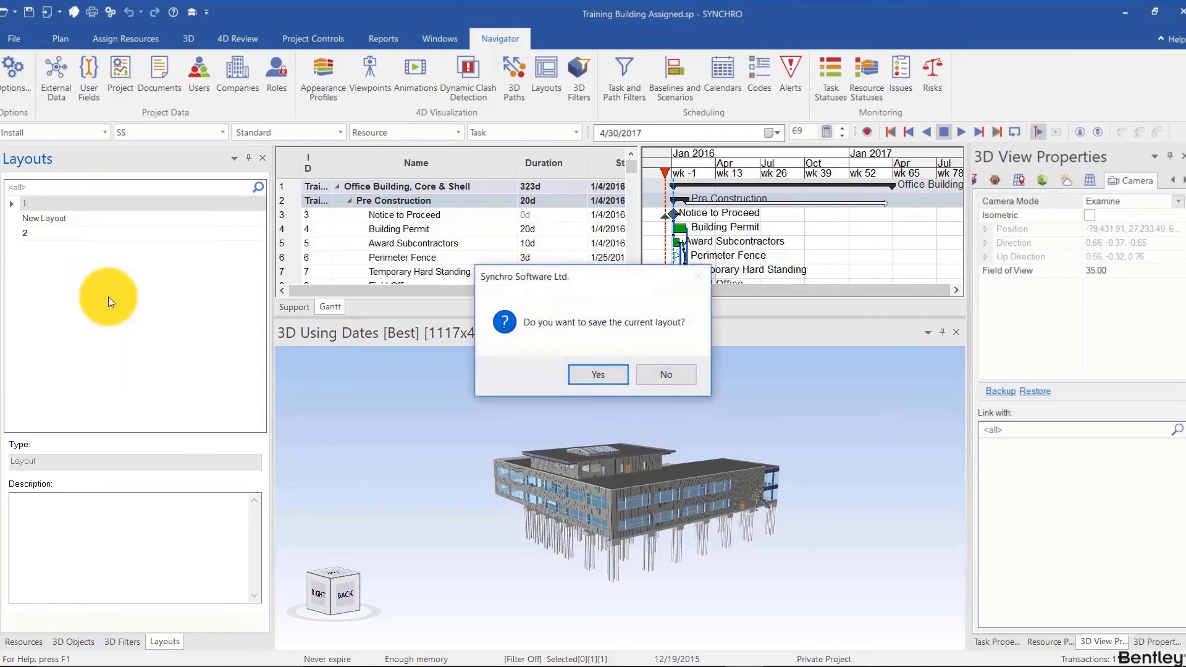
click(658, 375)
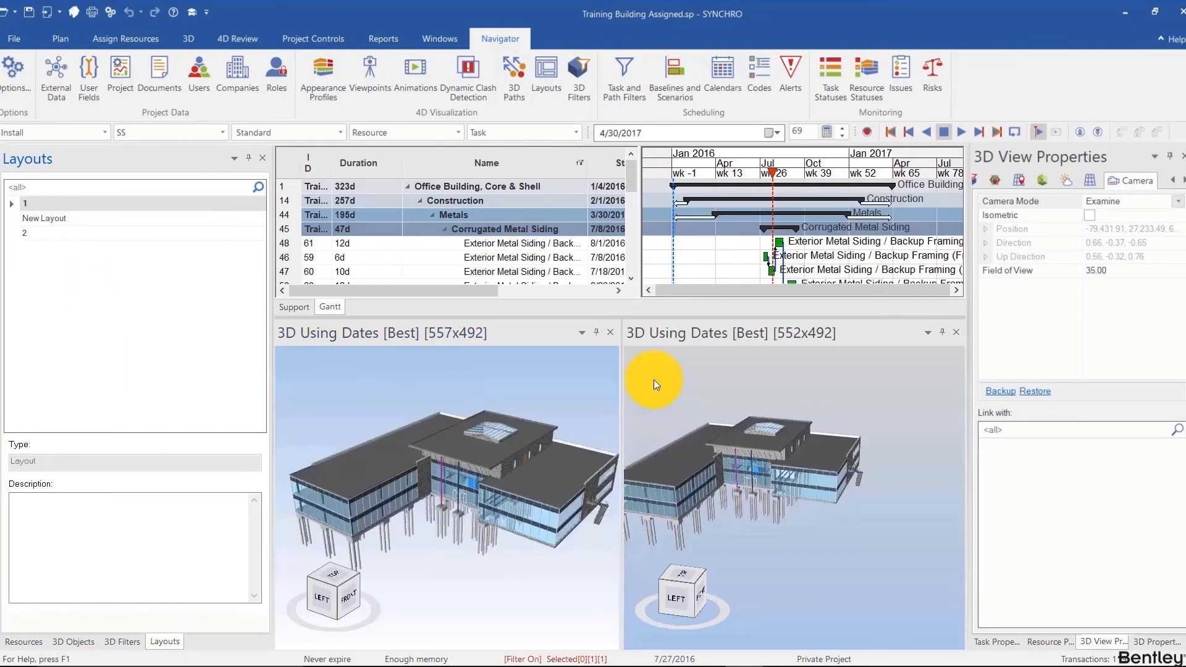
right_click(79, 241)
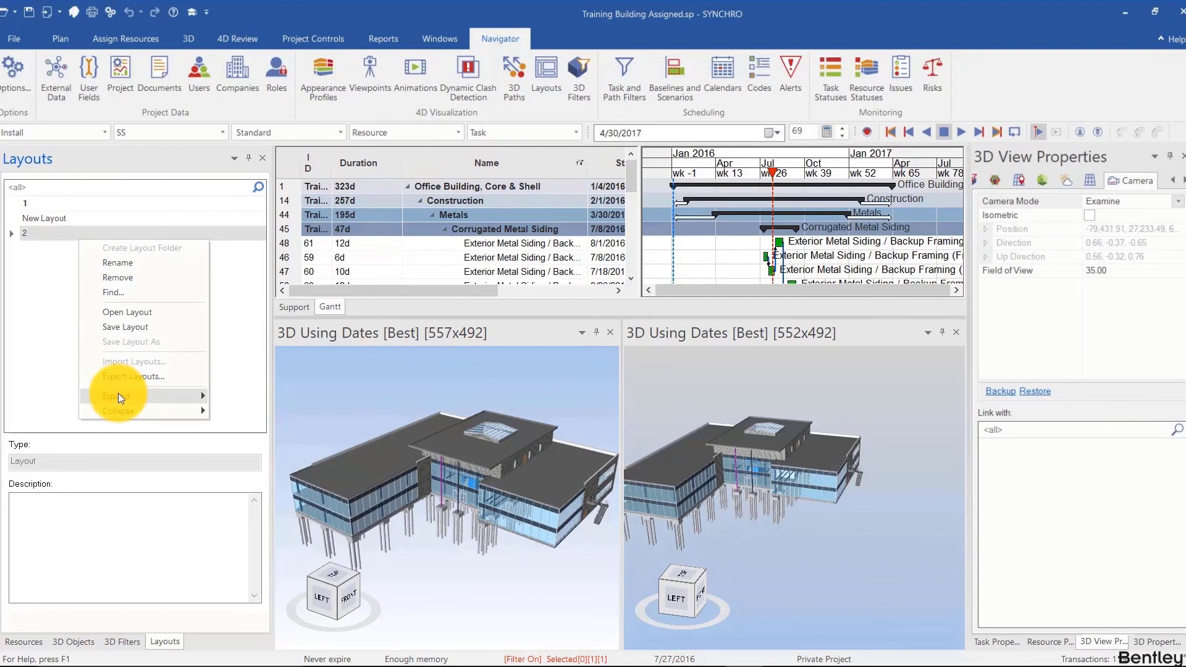
click(150, 313)
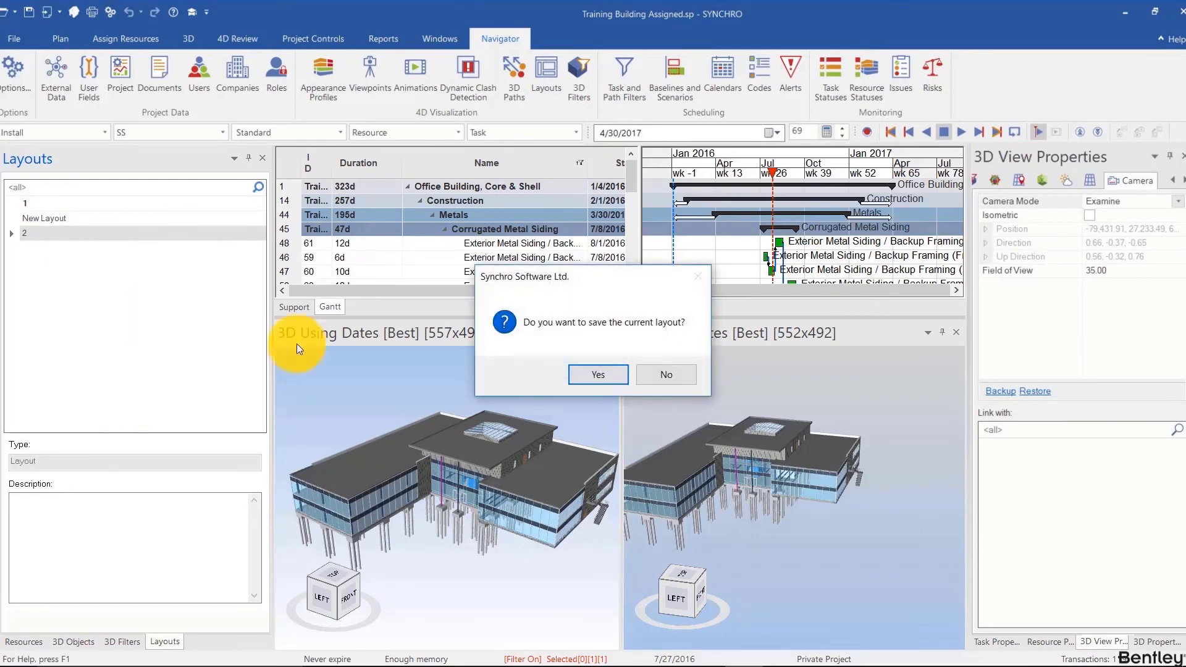
click(650, 367)
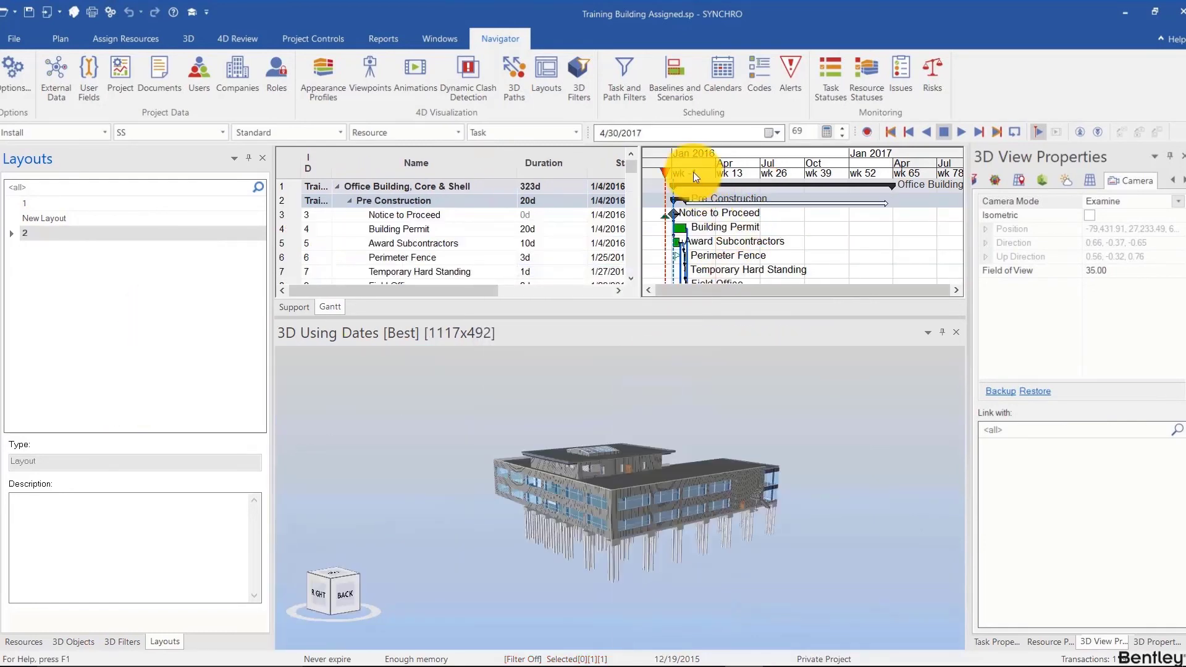